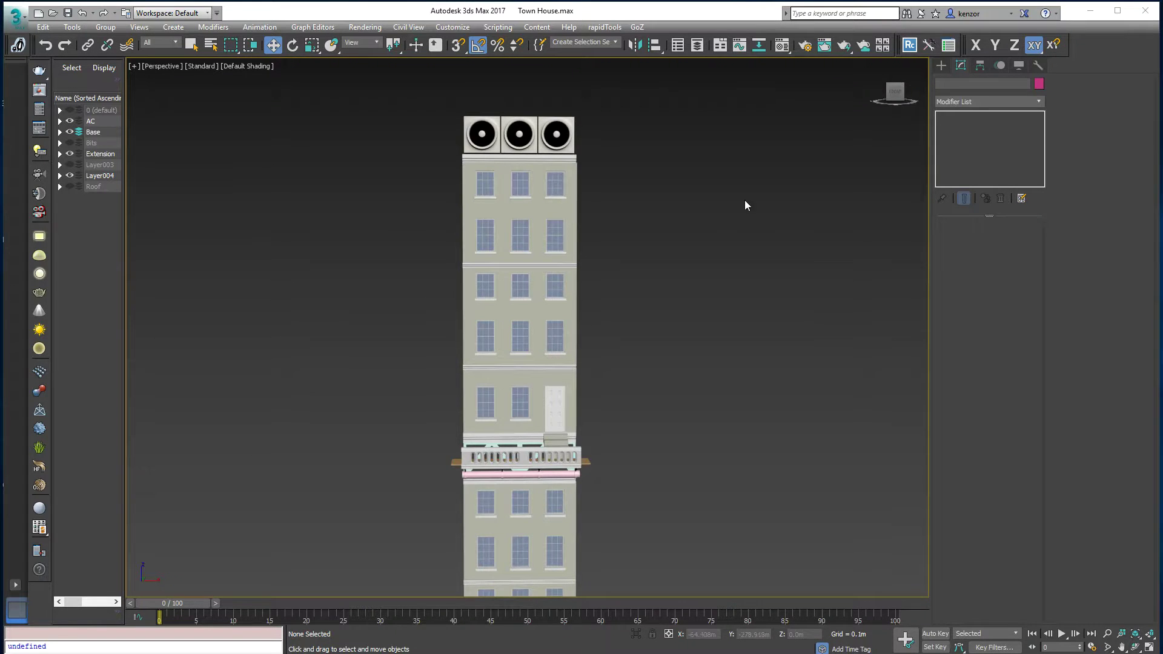
- Create an OilTank beside the building with radius about 0.872 m, height about 2.806 m and cap height about 0.523 m
alt+middle_drag(682, 244, 657, 312)
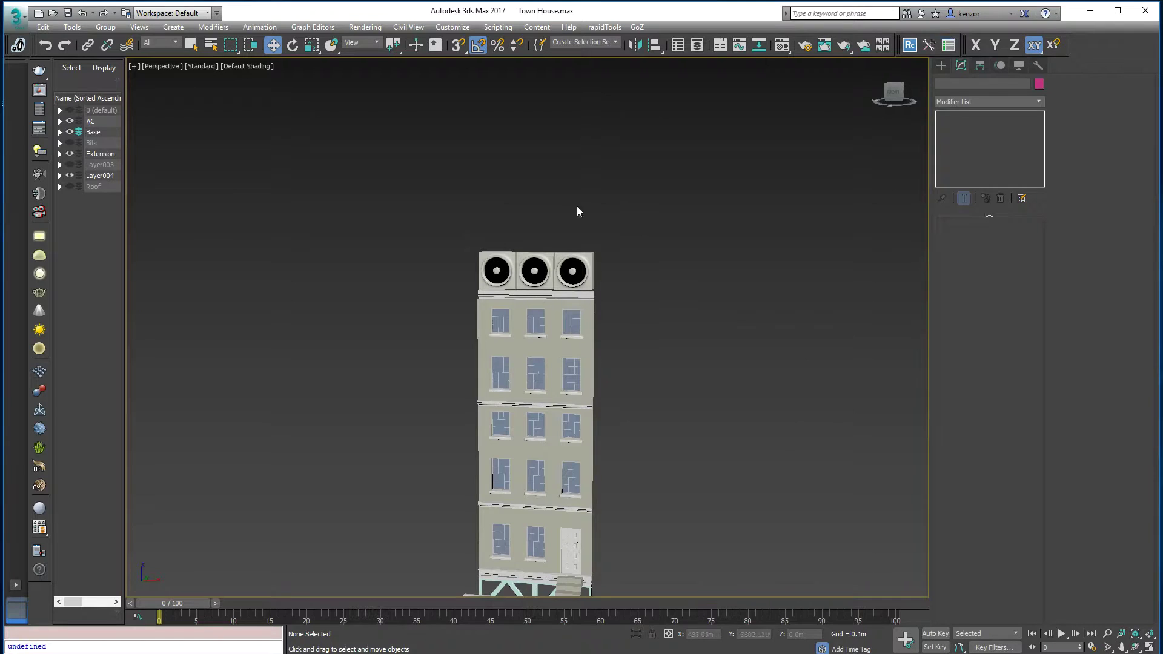
click(594, 257)
alt+middle_drag(594, 257, 681, 230)
click(941, 65)
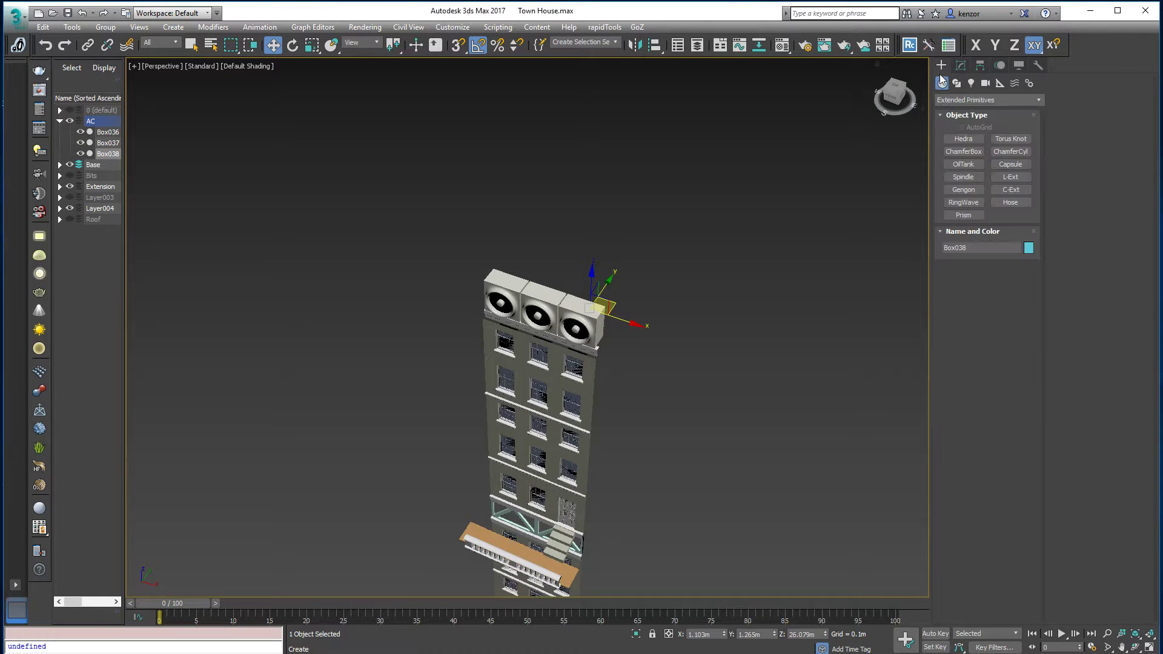
click(962, 102)
click(964, 103)
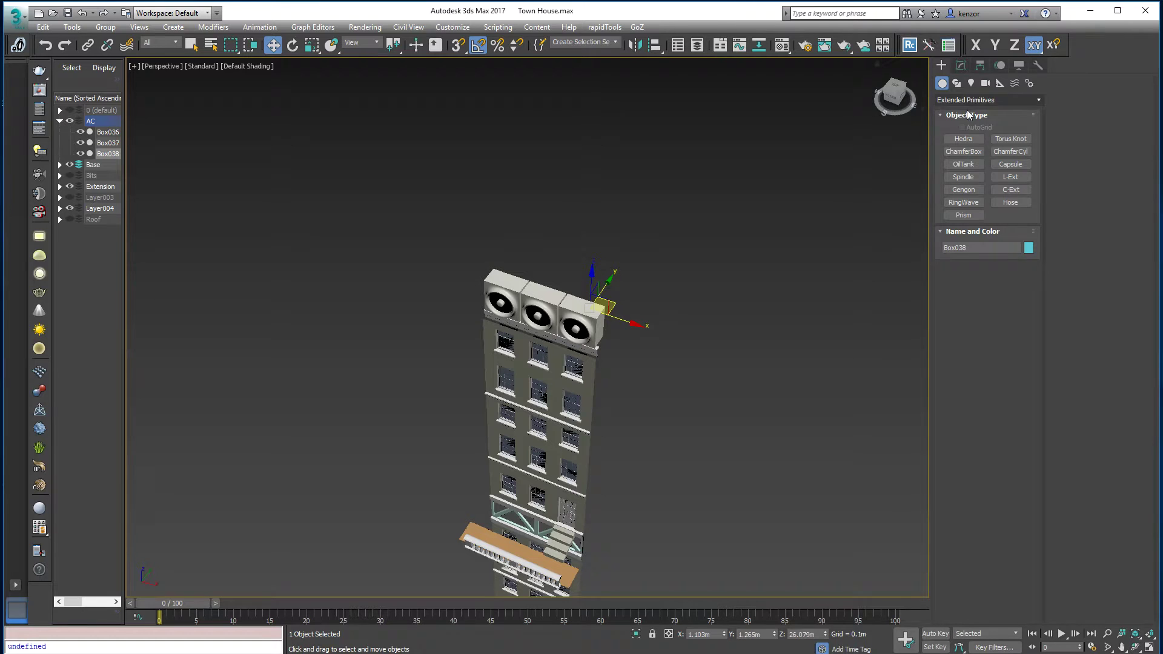
click(964, 164)
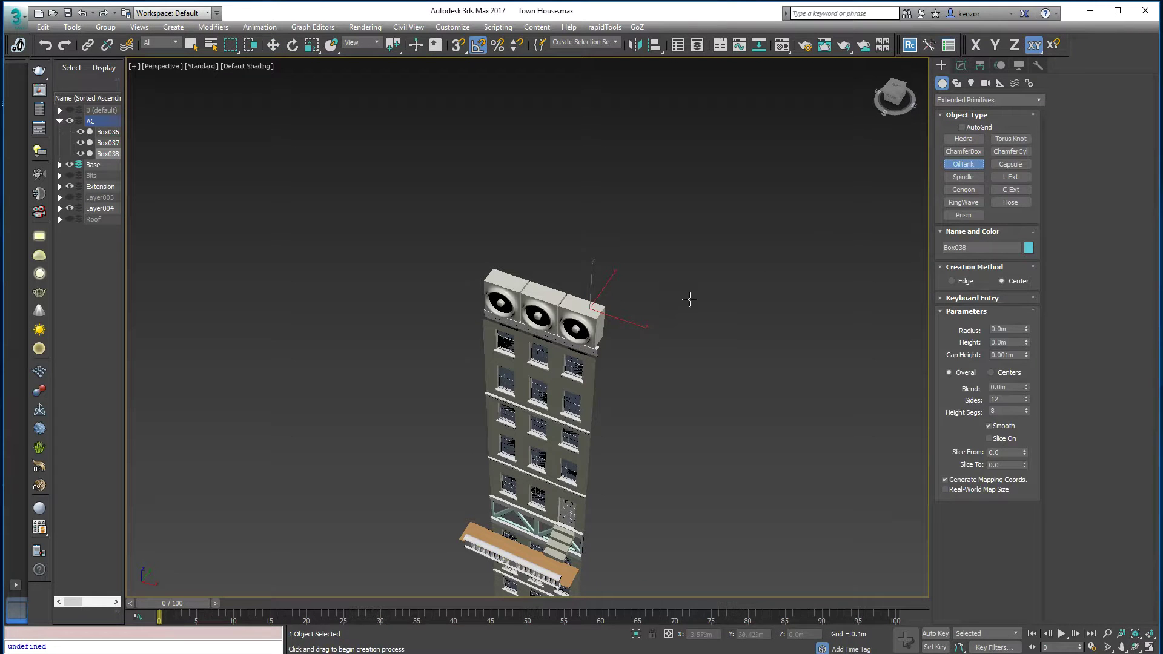
key(t)
key(z)
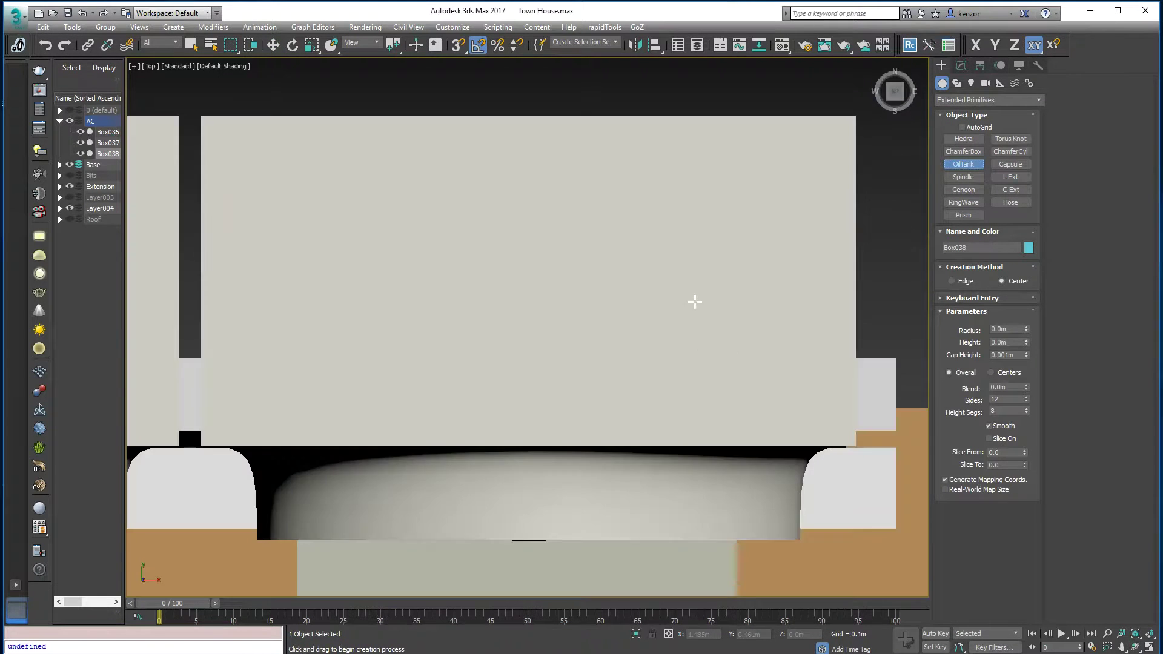
ctrl+alt+middle_drag(674, 287, 608, 389)
middle_drag(703, 307, 676, 322)
scroll(676, 321, up, 2)
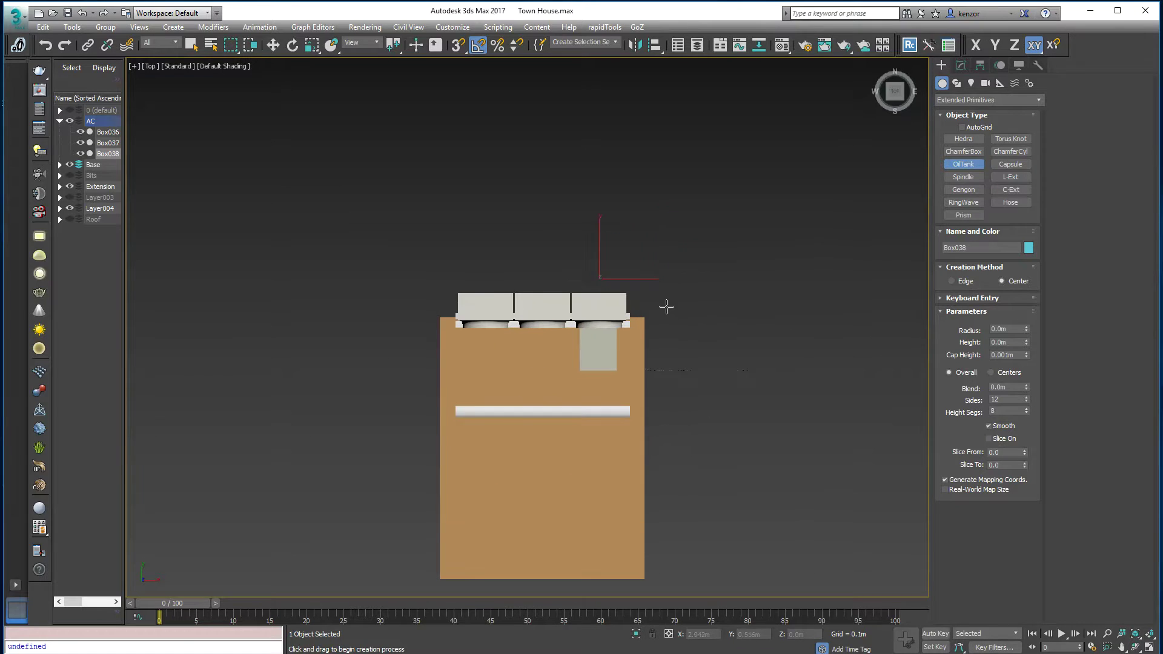
drag(669, 305, 691, 321)
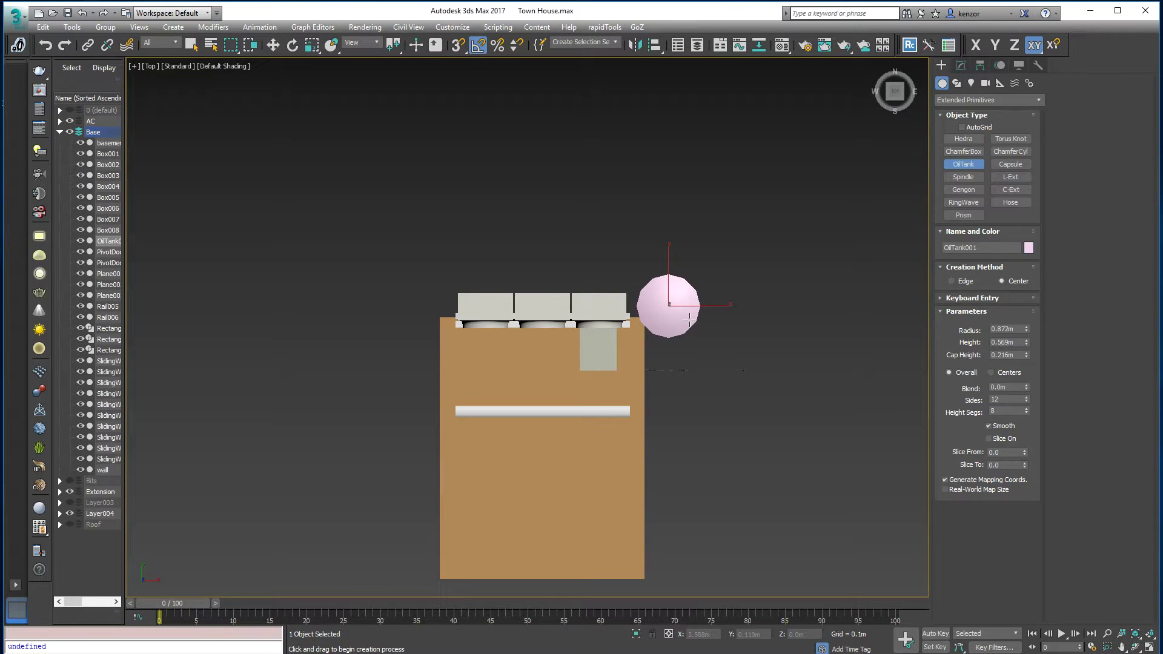
click(681, 239)
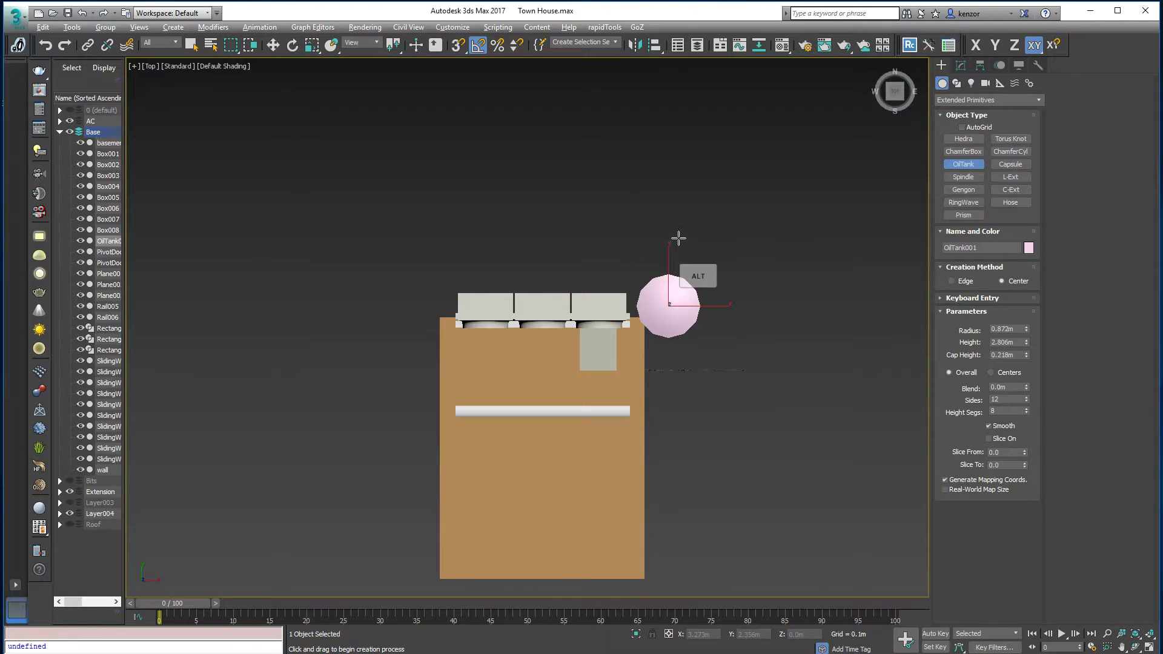
alt+middle_drag(678, 238, 675, 199)
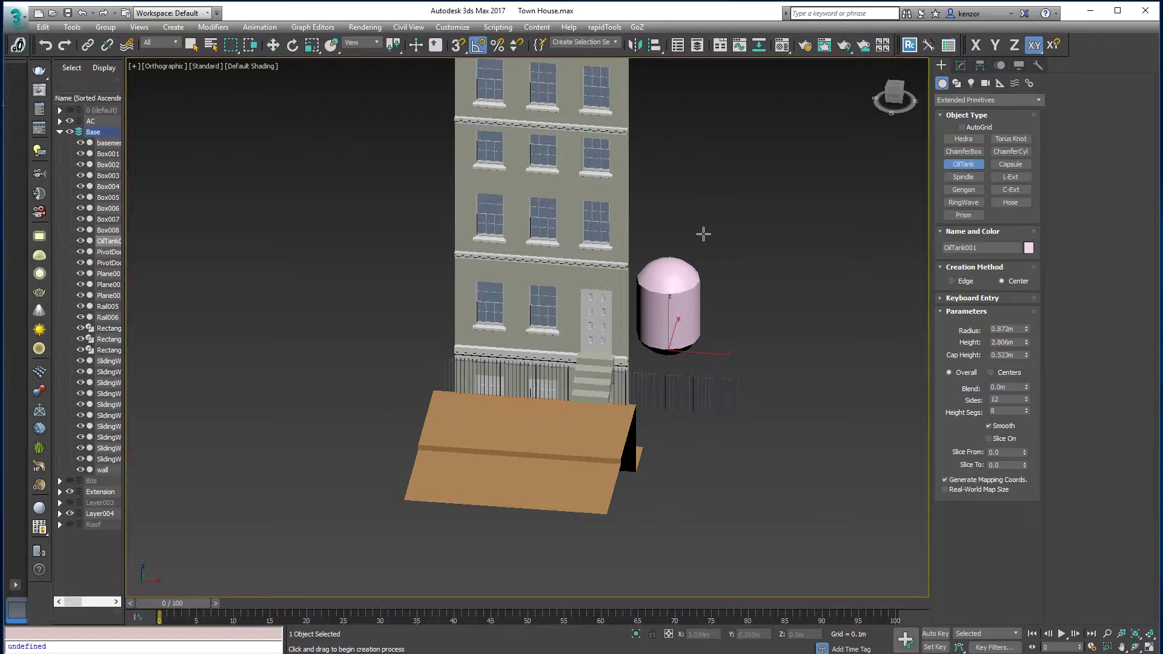
- Raise the oil tank vertically to the level of the building's top, about Z 26.474 m
middle_drag(713, 220, 670, 277)
key(w)
ctrl+alt+middle_drag(692, 209, 686, 232)
middle_drag(686, 231, 652, 412)
drag(637, 445, 637, 118)
mouse_move(677, 169)
alt+middle_down()
mouse_move(596, 170)
mouse_move(663, 151)
alt+middle_up()
- Isolate the oil tank and show its edged faces
click(637, 635)
mouse_move(694, 281)
alt+middle_down()
mouse_move(650, 270)
mouse_move(686, 259)
mouse_move(669, 264)
alt+middle_up()
scroll(676, 271, down, 2)
key(F4)
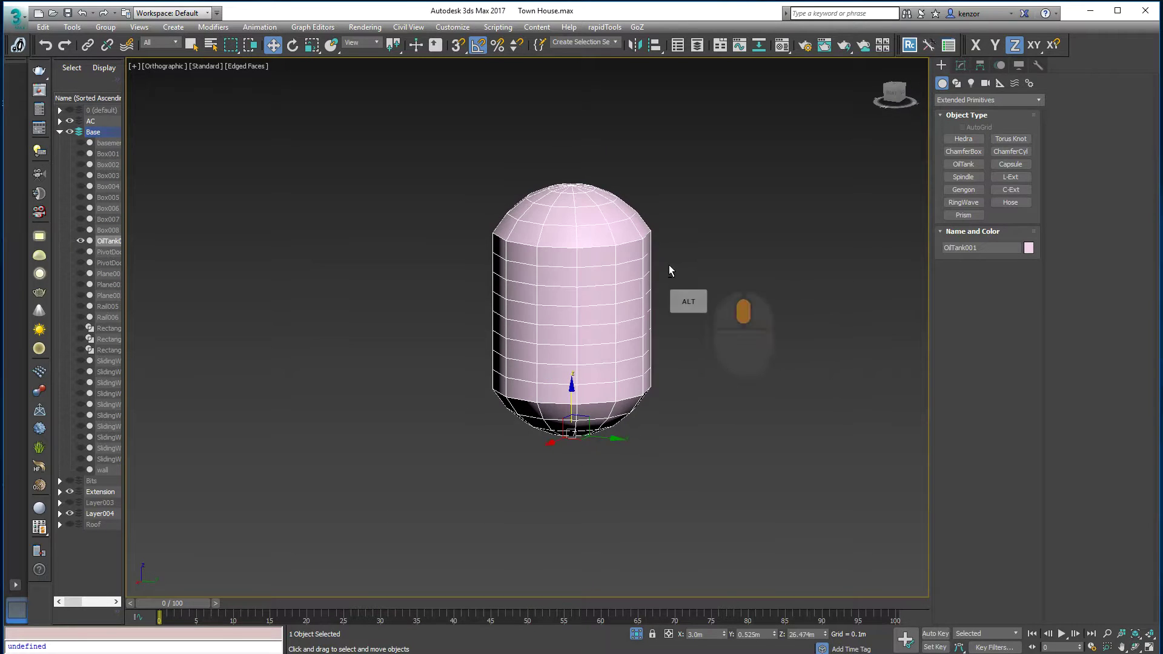
- Increase the oil tank's height to about 4.433 m
click(960, 67)
drag(1026, 257, 1029, 220)
middle_drag(760, 229, 745, 289)
scroll(745, 288, down, 3)
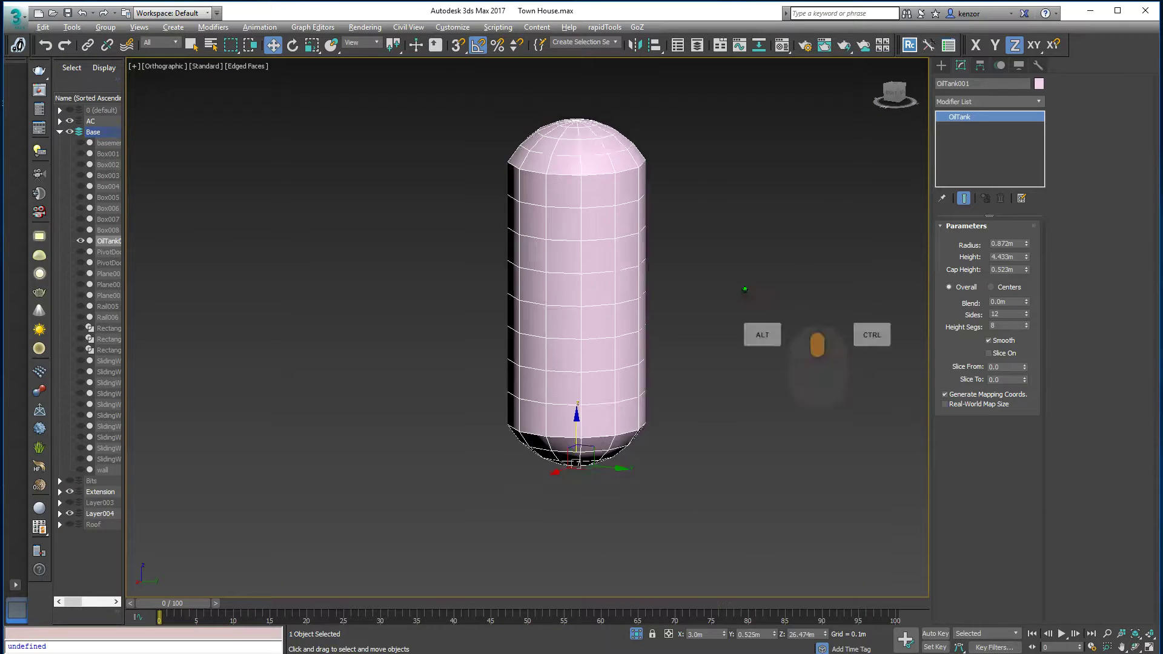
- Make one copy of the tank rotated 90 degrees to lie horizontally, and move it clear beside the upright tank's lower half
click(899, 93)
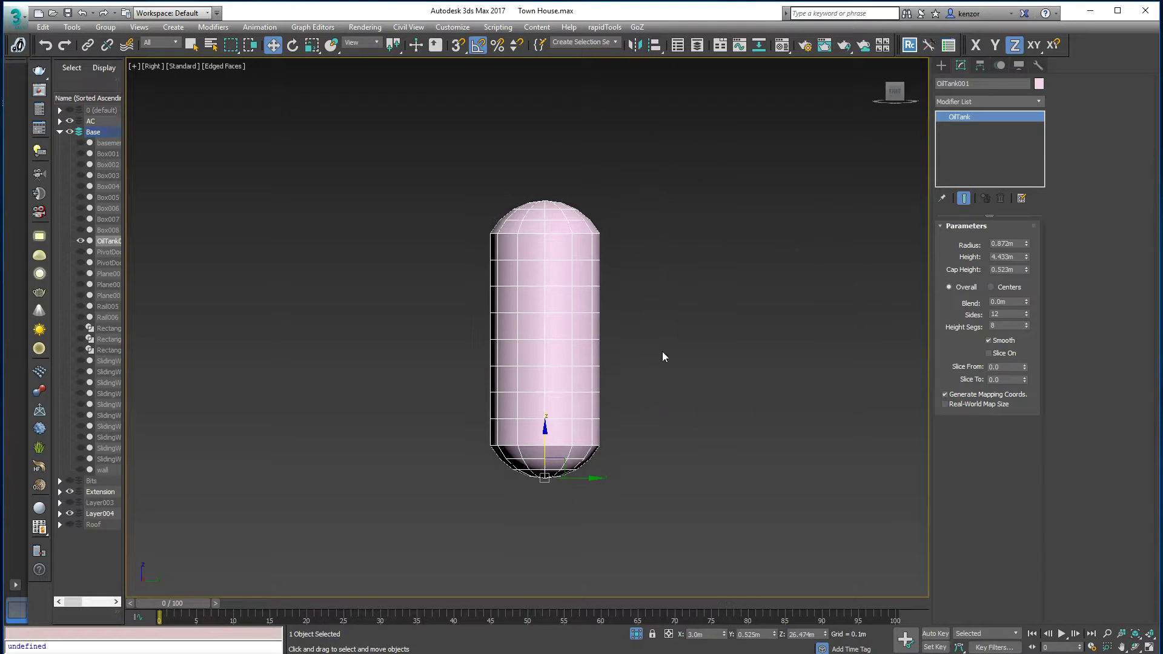
key(e)
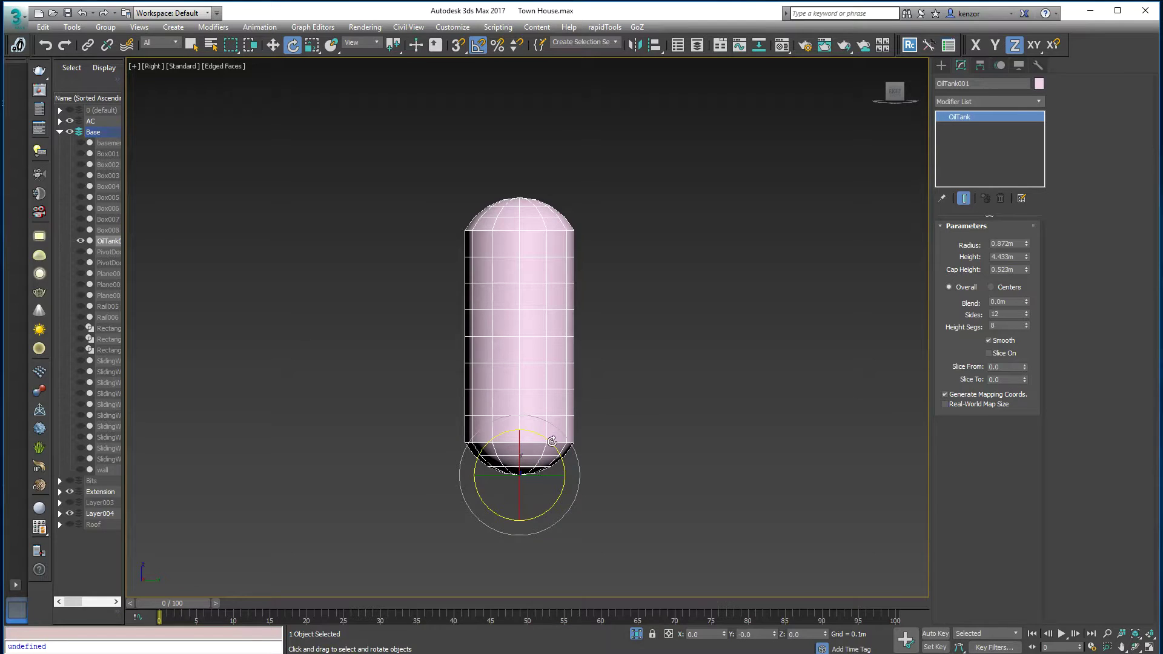
shift+drag(554, 440, 579, 504)
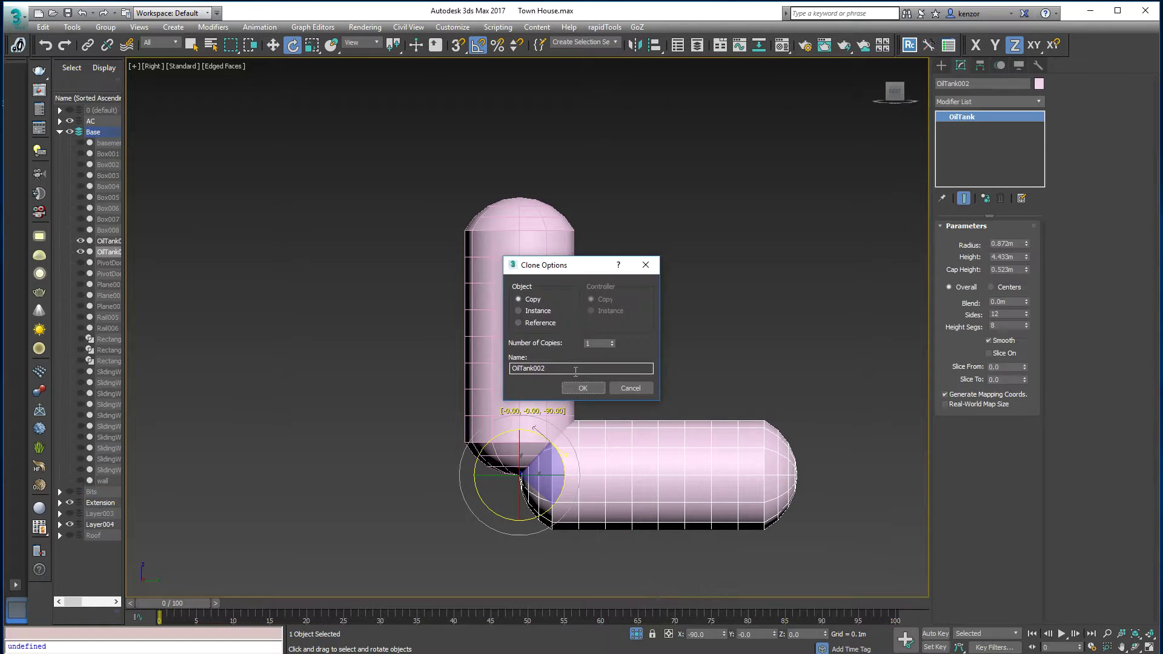
click(580, 389)
key(w)
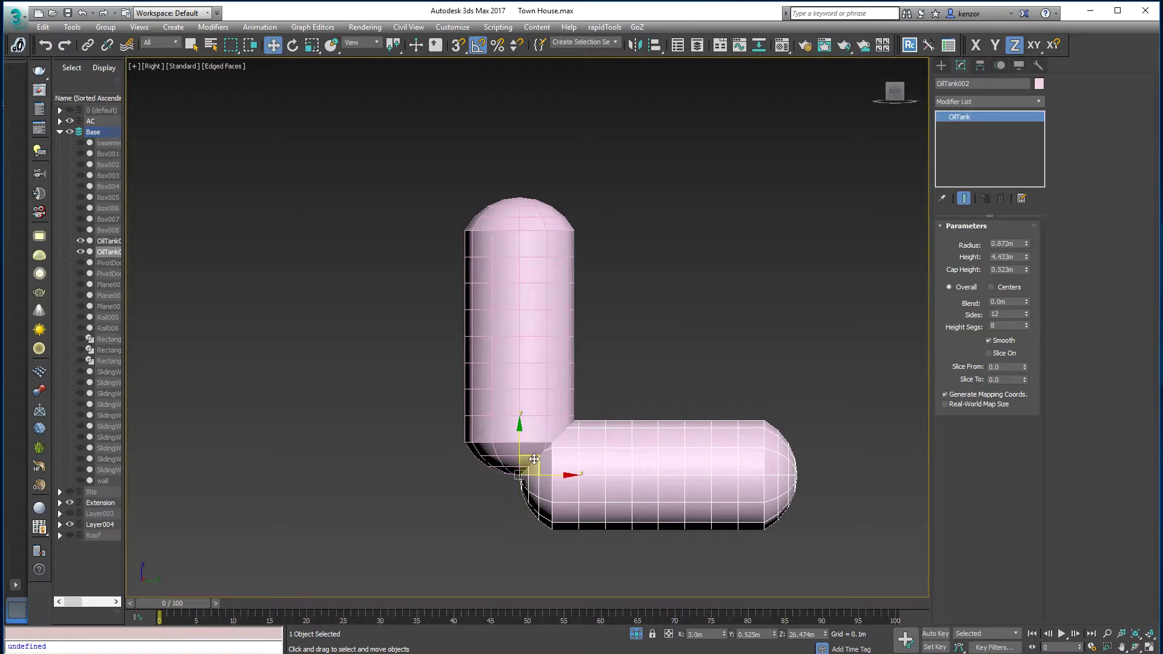
drag(533, 459, 614, 355)
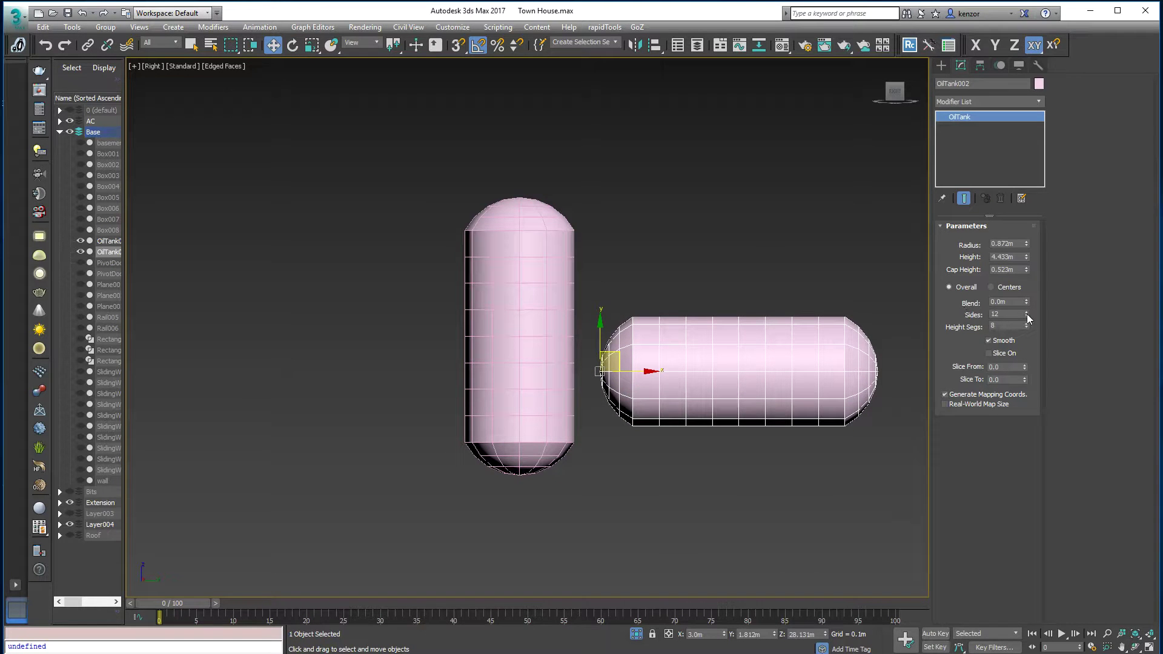
- Resize the horizontal tank to radius 0.541 m, height 2.261 m and cap height 0.314 m, with 2 height segments
drag(1026, 326, 1026, 329)
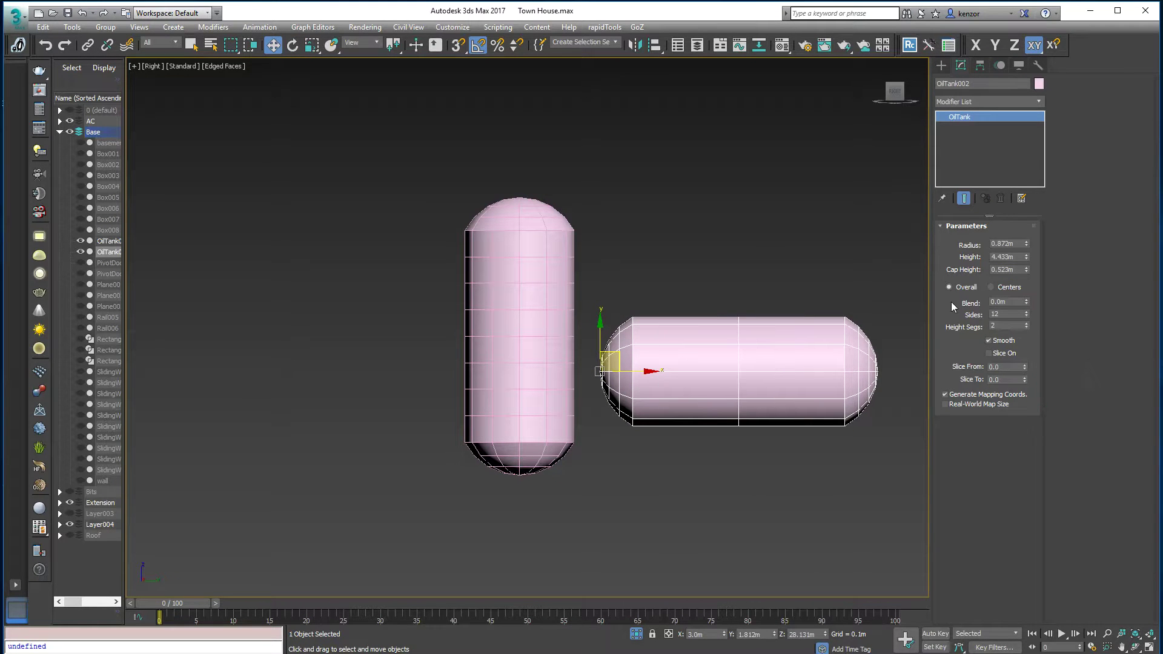
alt+middle_drag(861, 272, 457, 391)
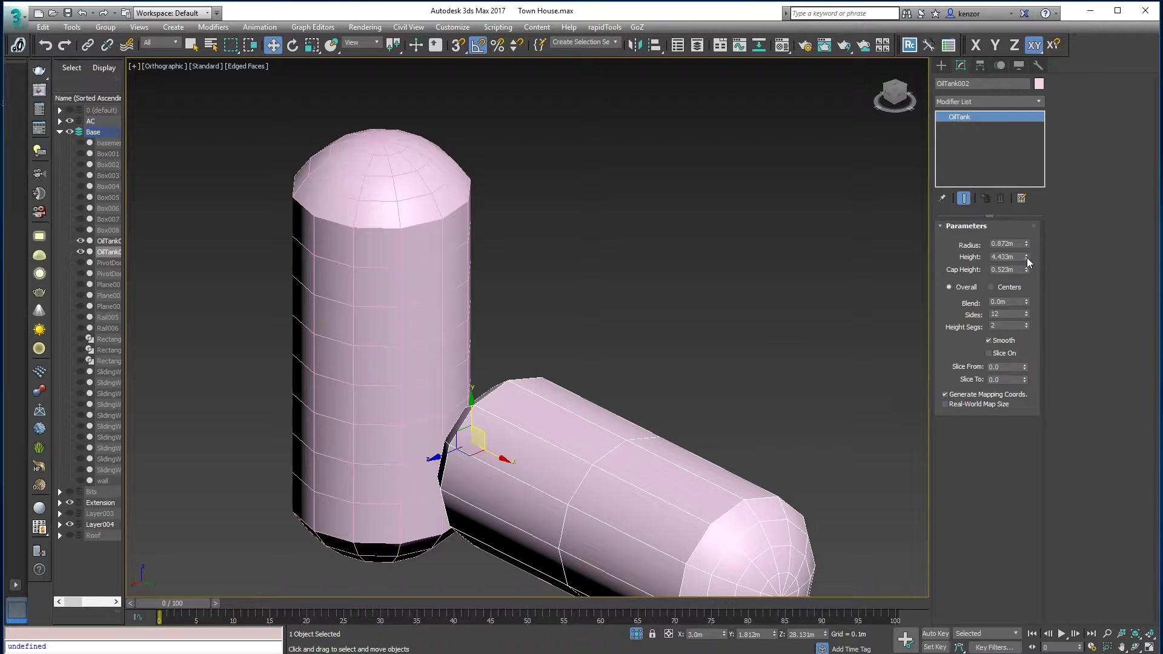
mouse_move(1026, 257)
mouse_down()
mouse_move(1032, 290)
mouse_move(1025, 256)
mouse_move(1024, 267)
mouse_up()
alt+middle_drag(754, 342, 682, 343)
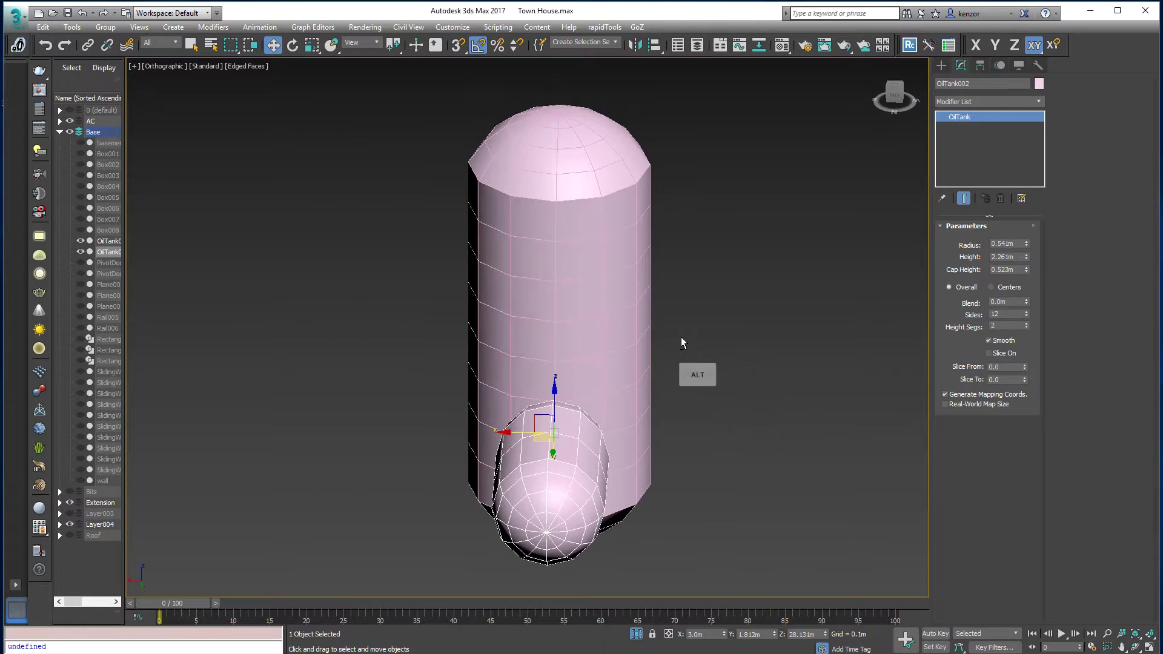
drag(1027, 269, 1028, 297)
alt+middle_drag(739, 337, 734, 358)
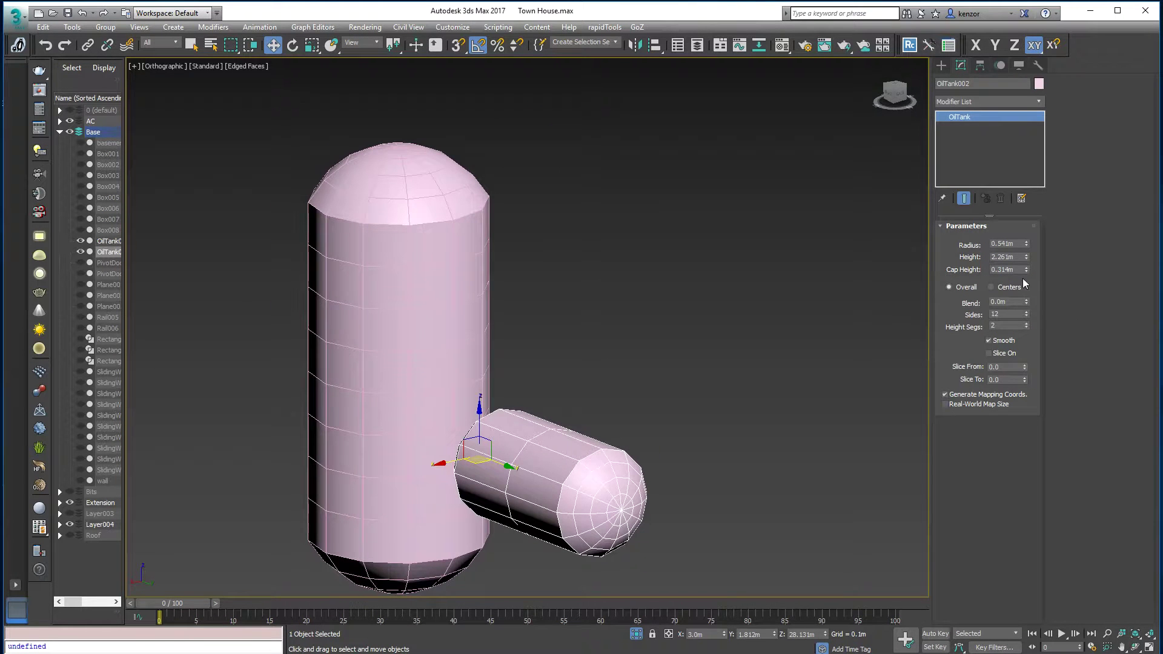
- Reduce the horizontal tank to 8 sides and compare its mesh with the upright tank's
alt+middle_drag(641, 400, 640, 365)
click(1027, 314)
click(1026, 315)
click(1027, 315)
click(1026, 315)
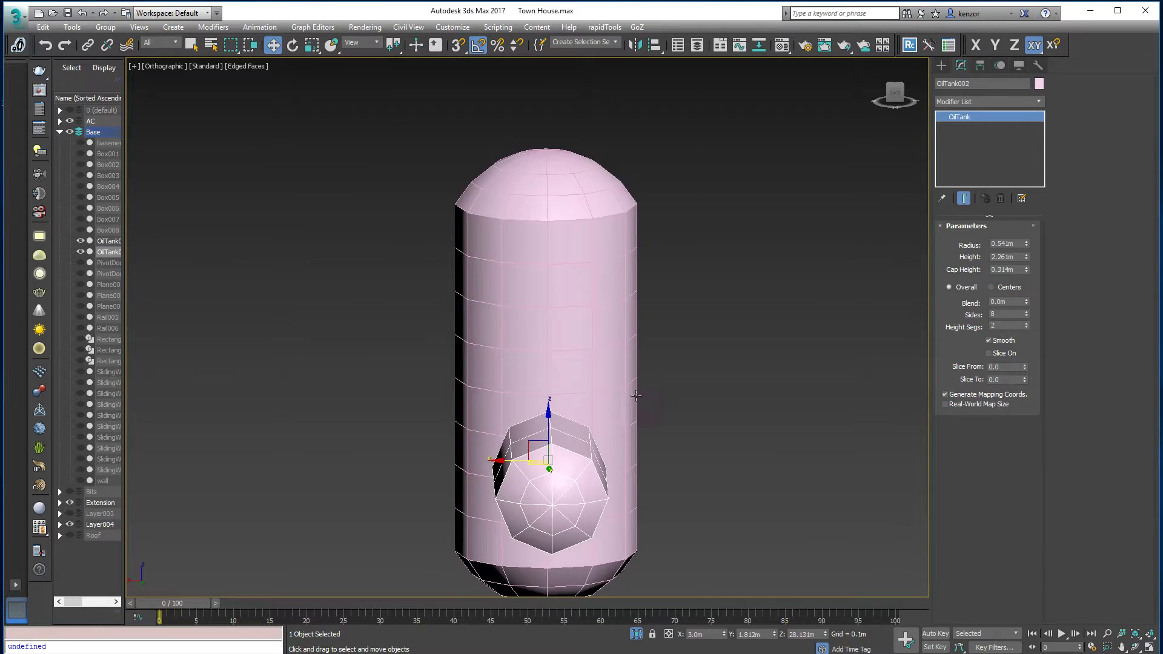
scroll(606, 392, up, 4)
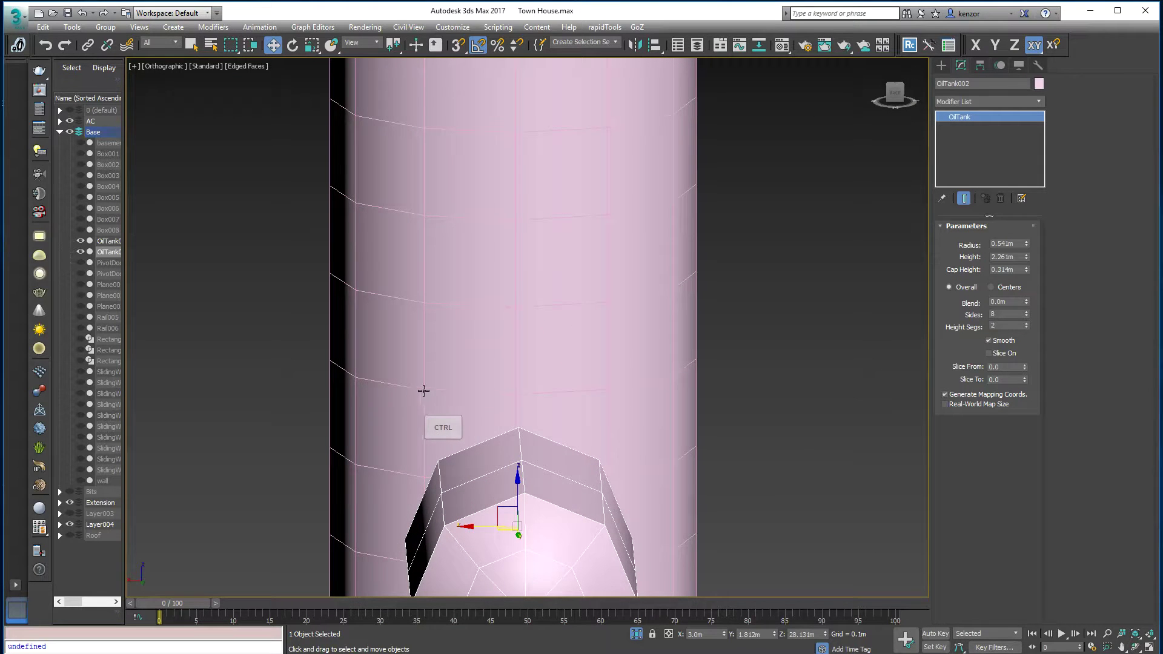
alt+middle_drag(605, 492, 409, 334)
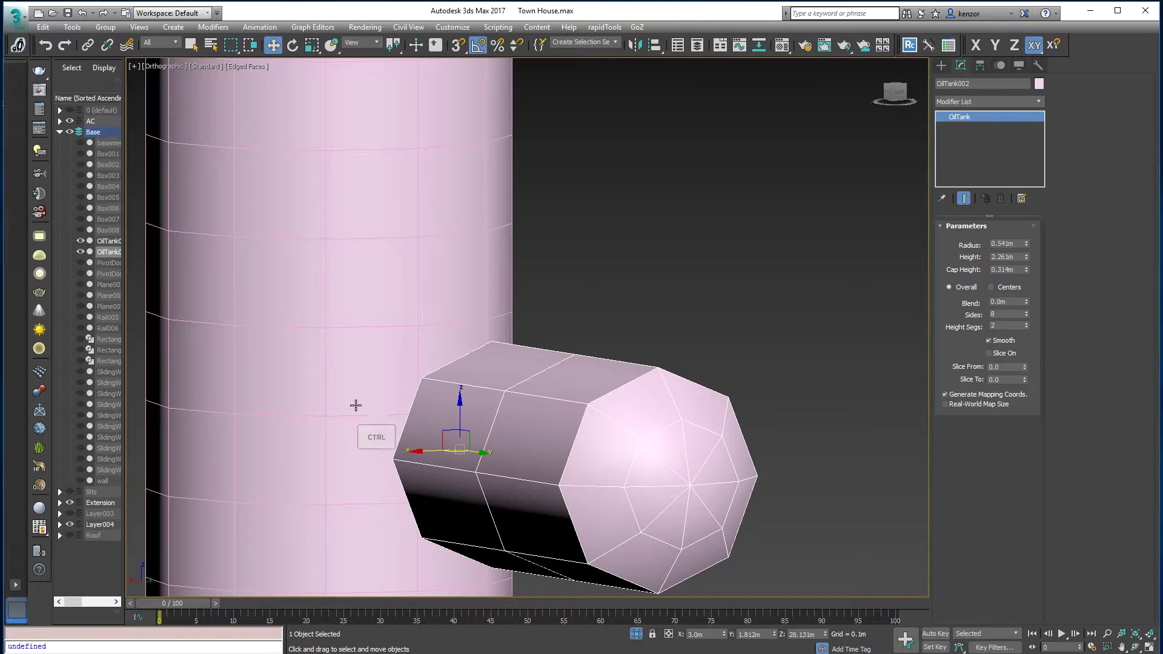
alt+middle_drag(397, 361, 532, 307)
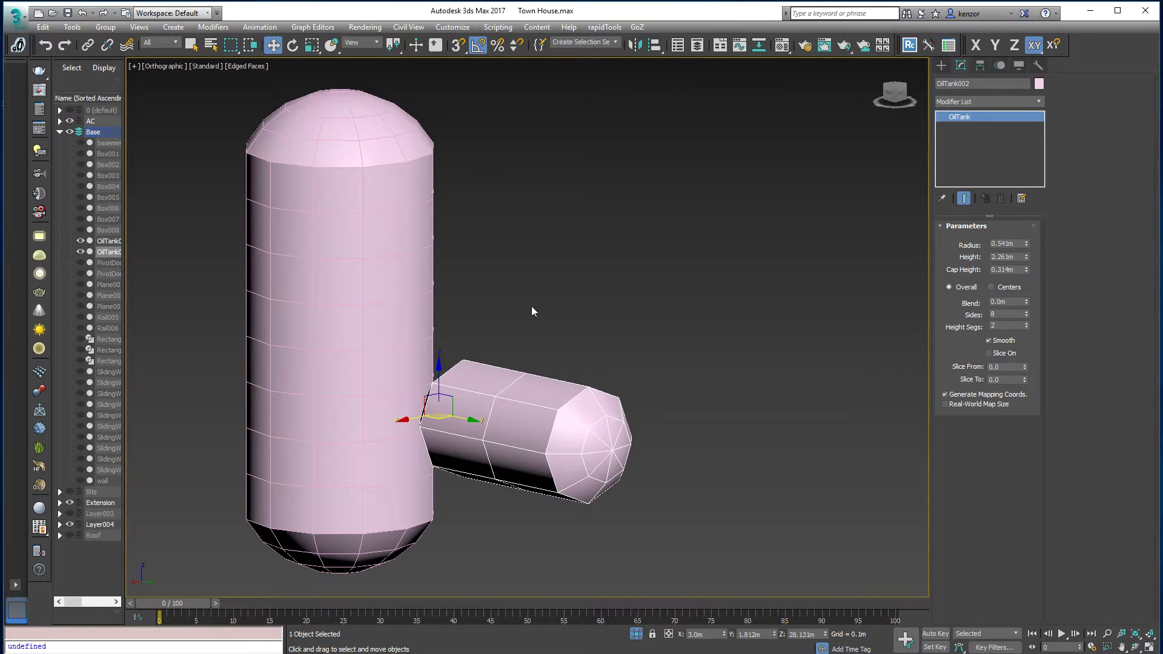
- Set the upright tank's height segments to 7
click(412, 338)
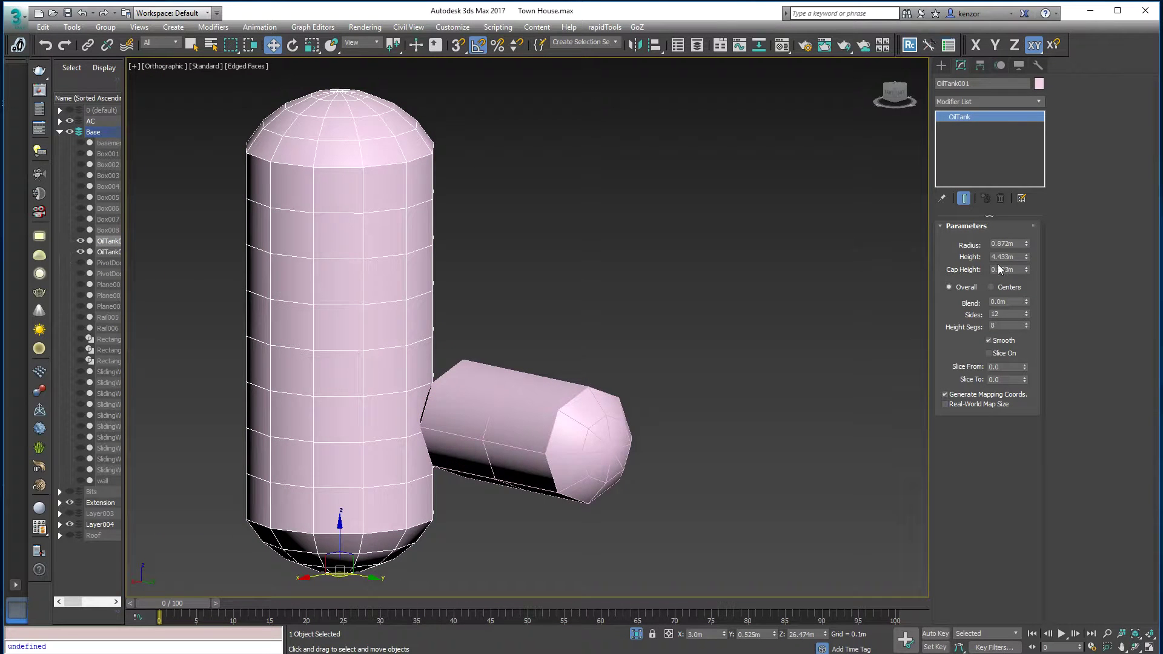
click(1025, 328)
alt+middle_drag(545, 357, 402, 344)
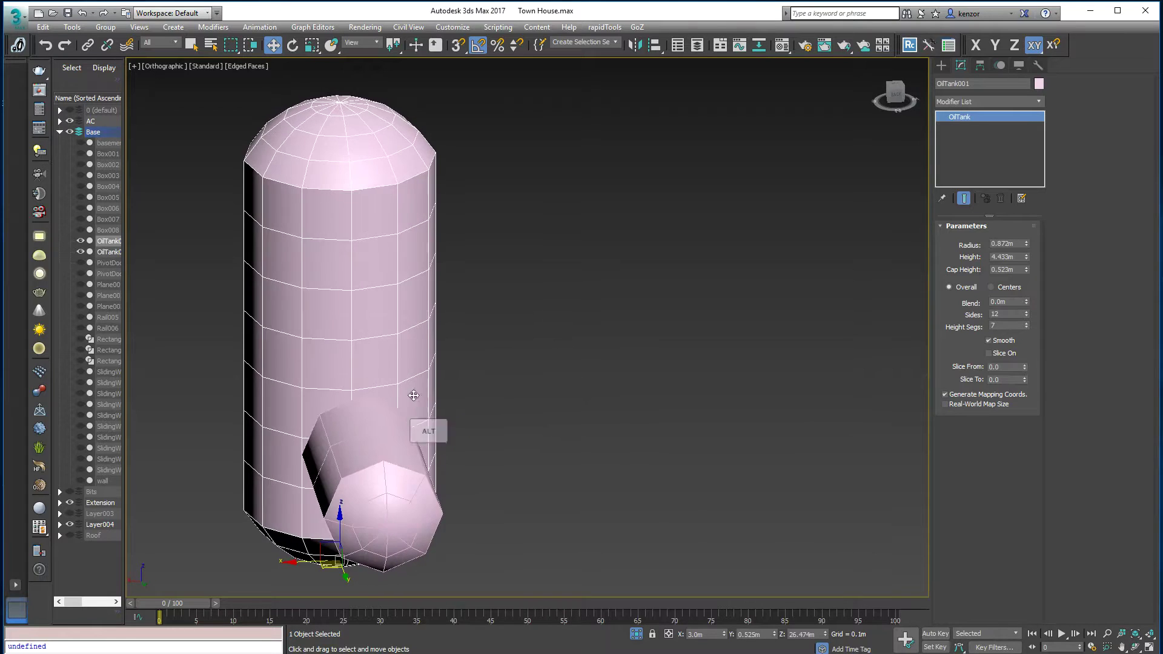
alt+middle_drag(413, 395, 418, 369)
- Move the horizontal tank in the back view to line up with the upright tank's mesh, at about Z 28.4 m
click(893, 92)
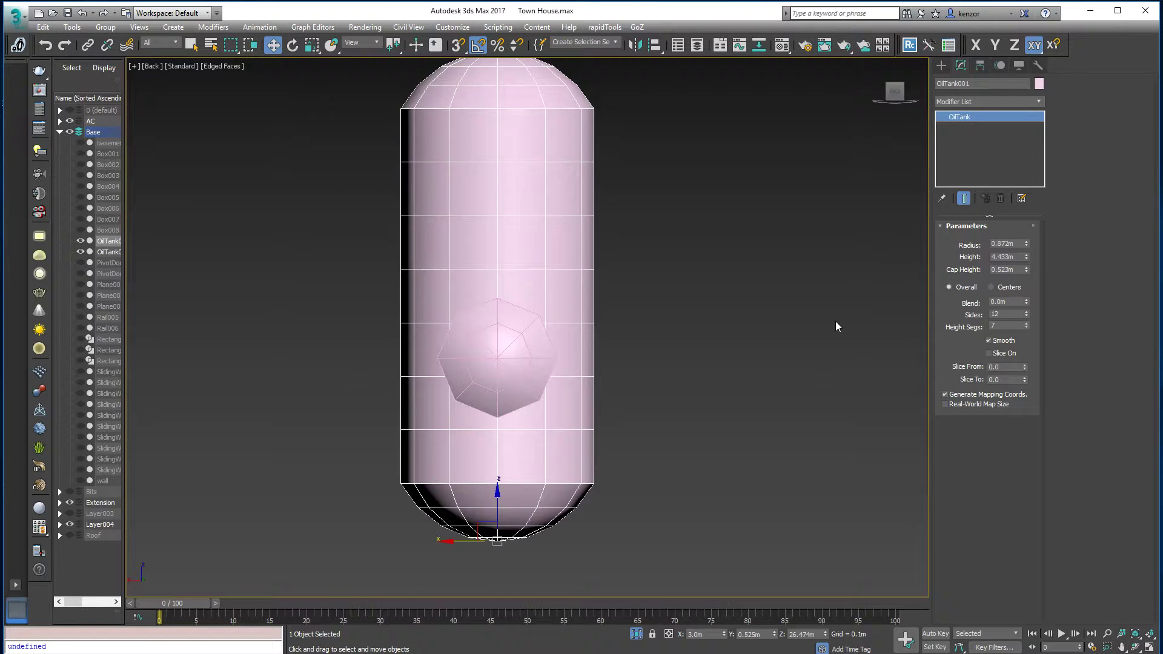
click(580, 372)
drag(585, 374, 585, 343)
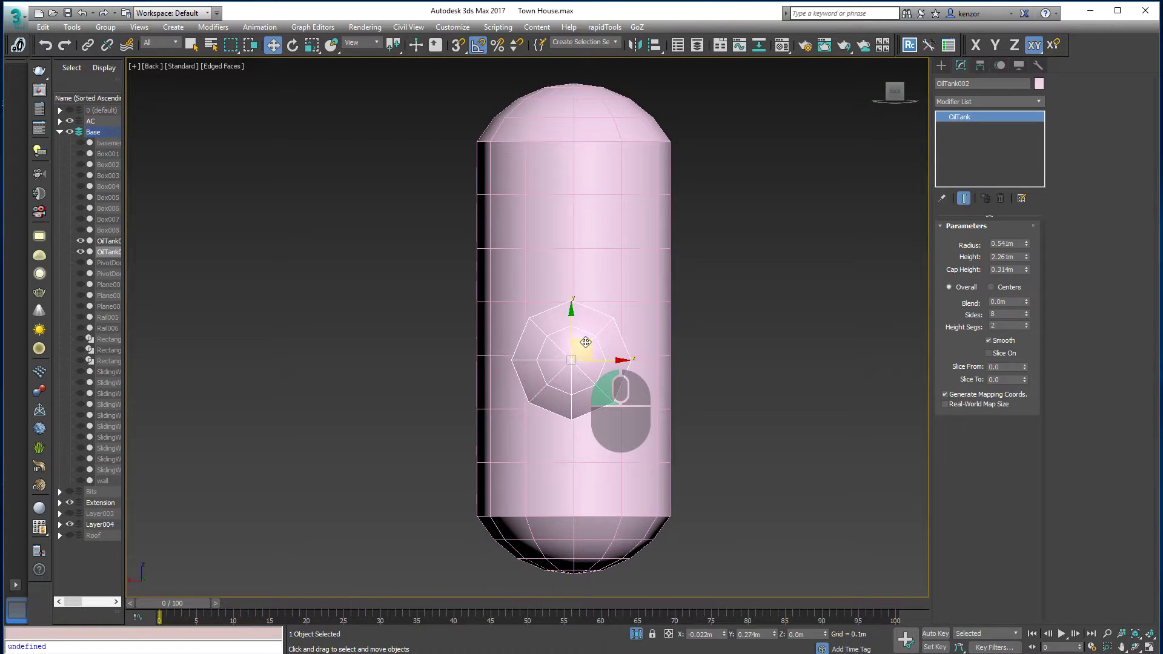
alt+middle_drag(568, 324, 612, 348)
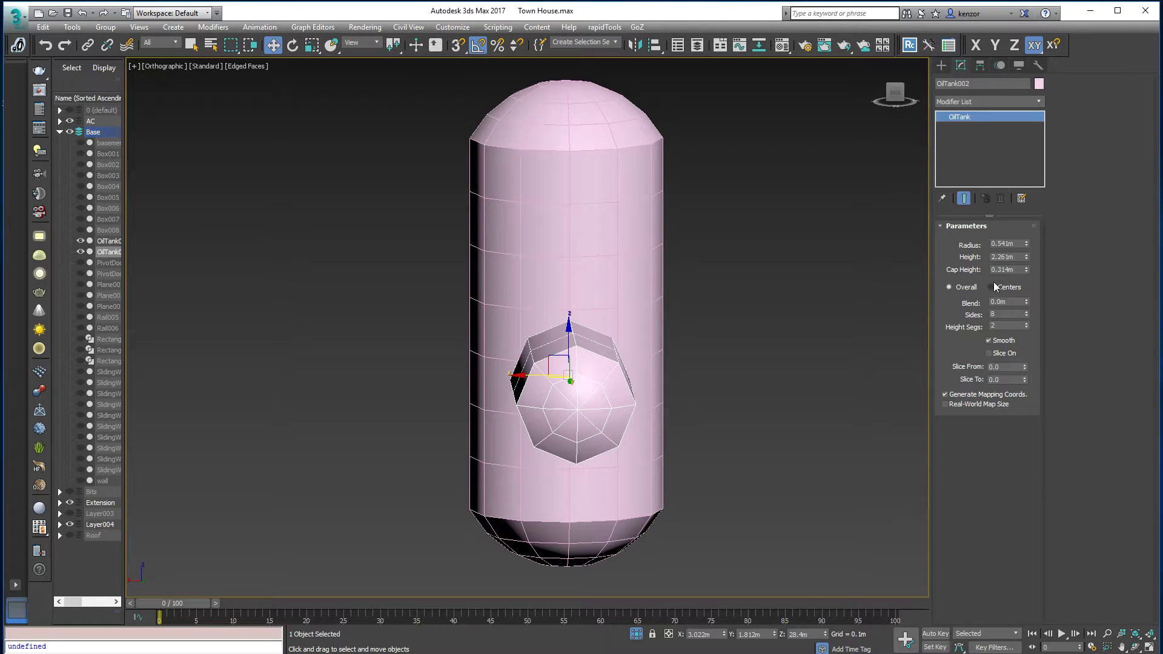
- Reduce the horizontal tank's radius to about 0.433 m and shorten its height to a stubby capsule
drag(1026, 244, 1054, 302)
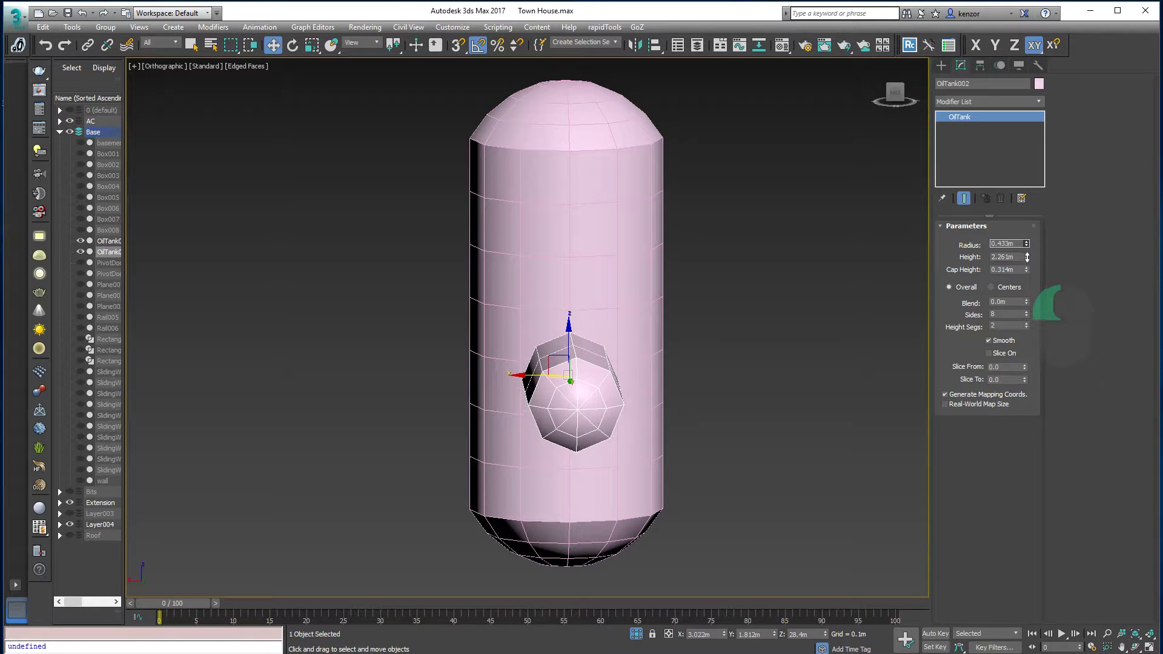
alt+middle_drag(670, 321, 766, 318)
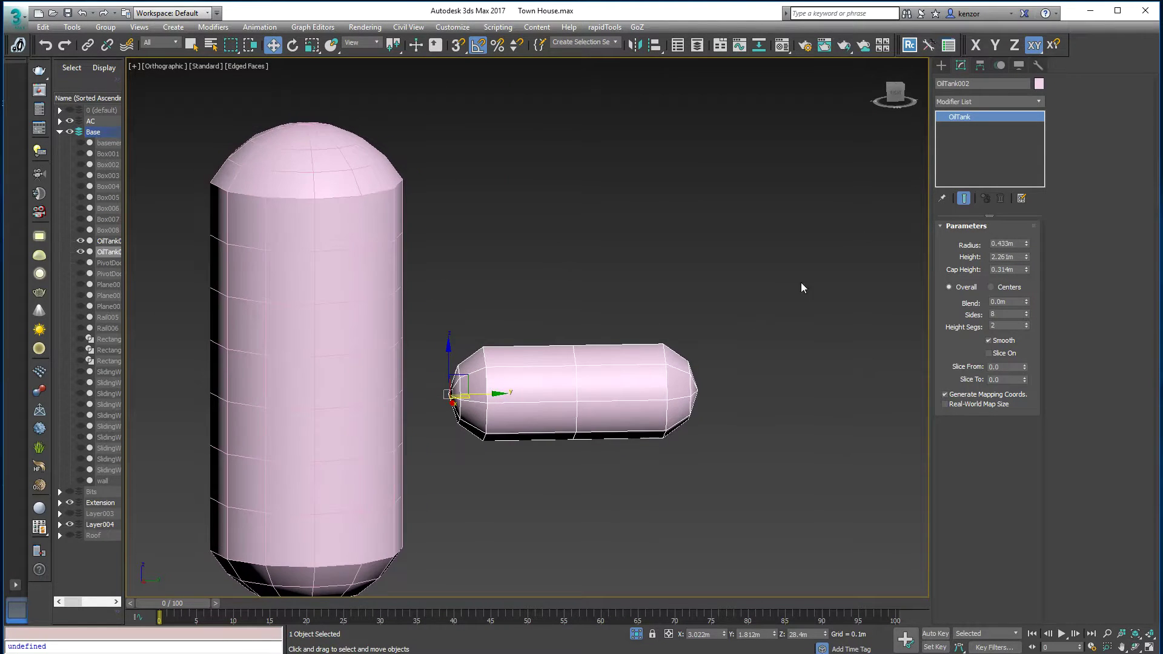
drag(1026, 258, 1043, 330)
alt+middle_drag(735, 291, 846, 272)
click(720, 252)
- Convert the upright tank to an Editable Poly and attach the small horizontal tank to it
click(447, 273)
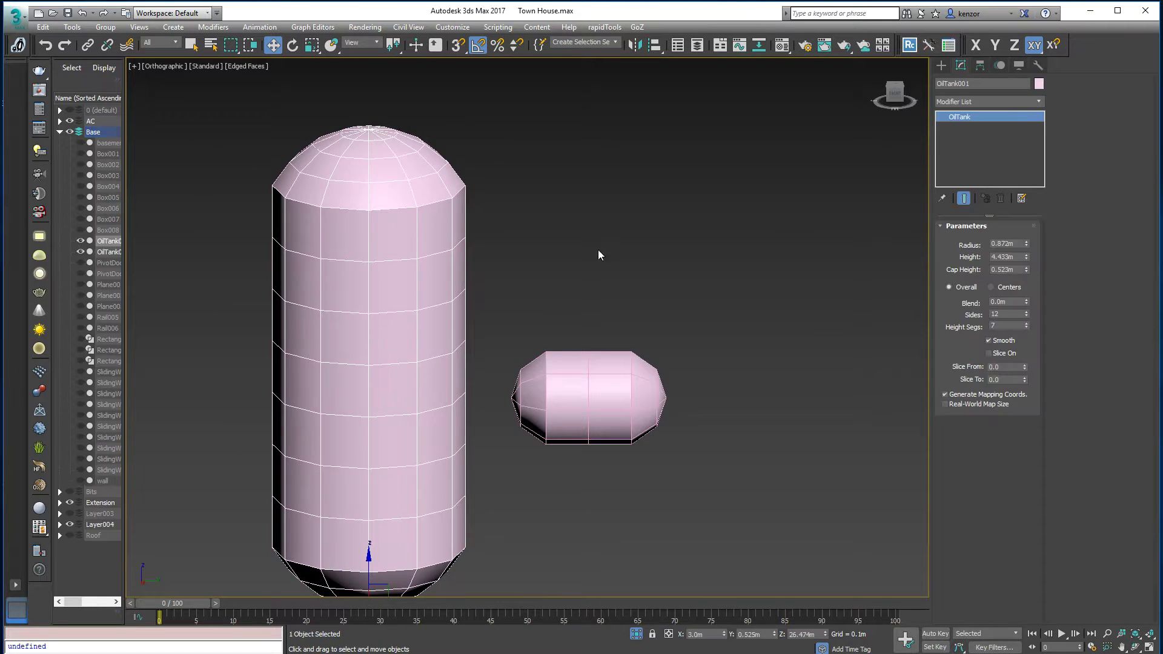
middle_drag(727, 275, 760, 265)
right_click(995, 122)
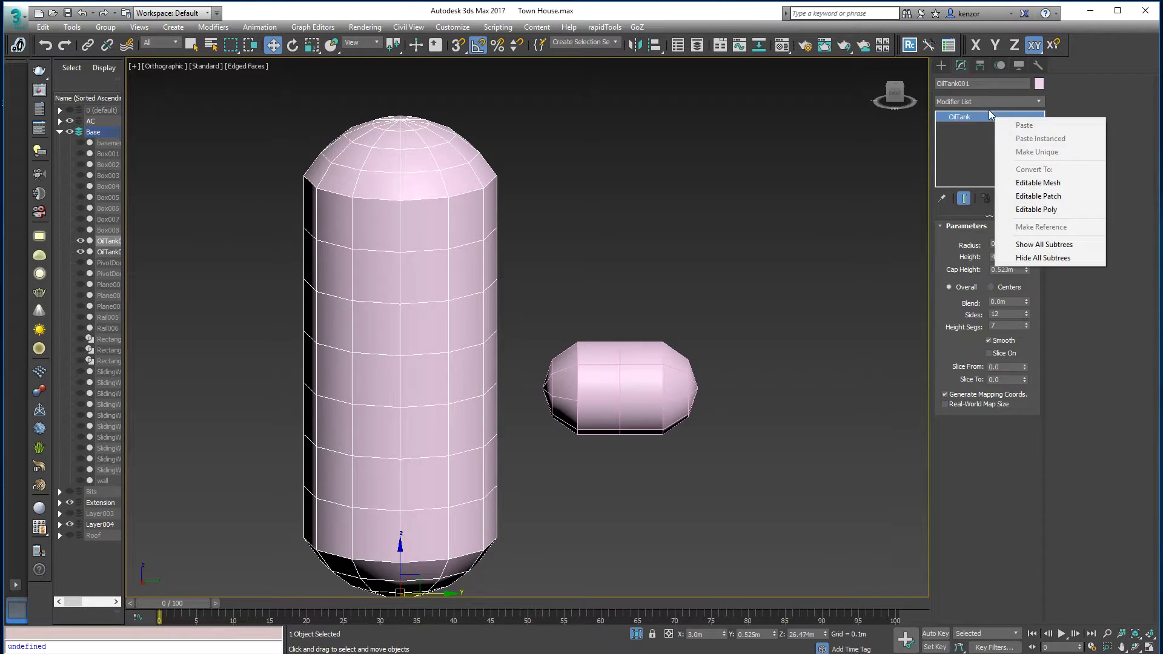
click(1059, 210)
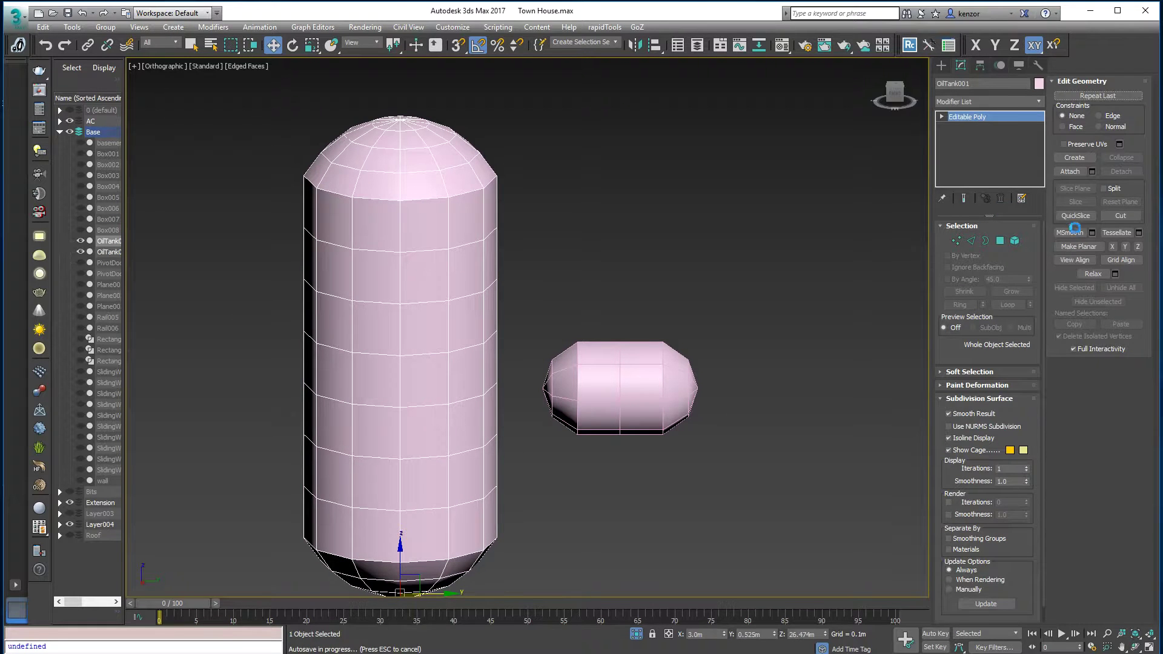
click(1069, 172)
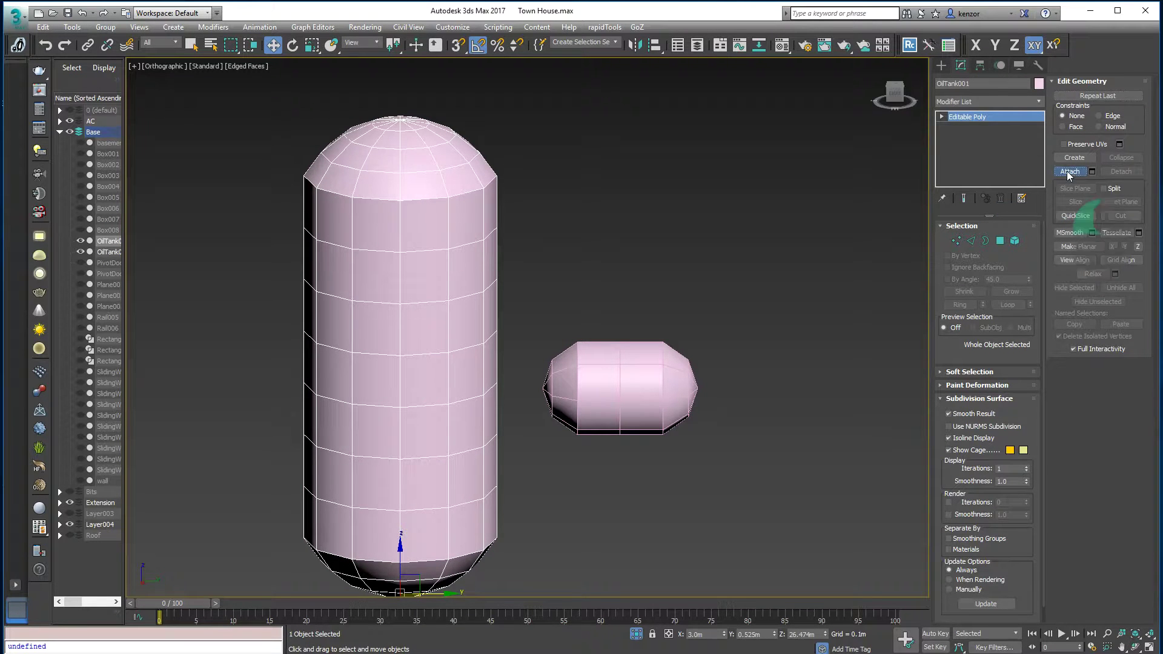
click(643, 386)
- Delete the polygons on the half of the small horizontal tank facing the upright tank
alt+middle_drag(777, 314, 905, 276)
key(w)
click(1000, 241)
drag(533, 338, 597, 463)
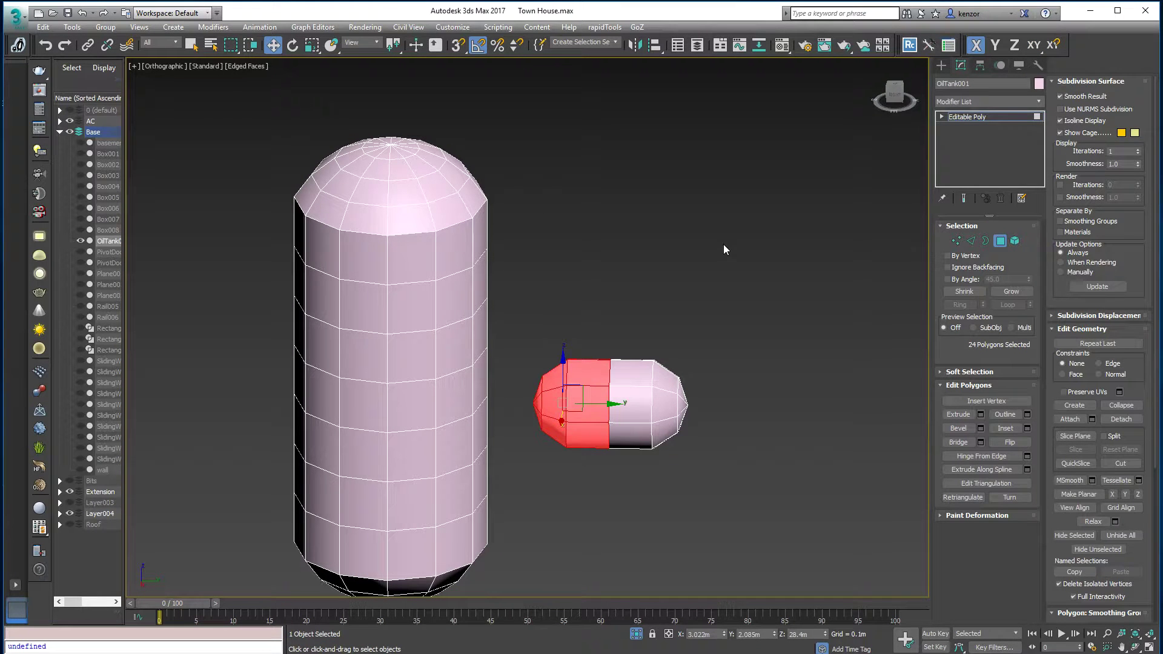
key(Delete)
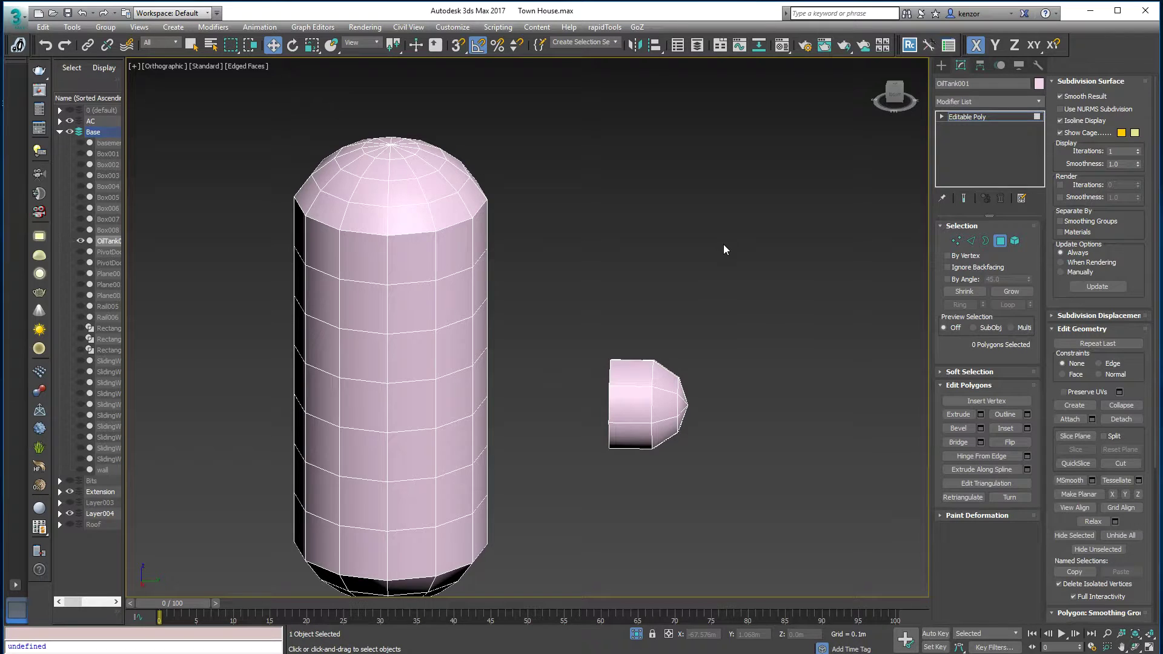
- Select the open border on the small tank's cut end and cap it using the modeling ribbon tools
key(alt)
click(985, 241)
alt+middle_drag(751, 357, 620, 372)
click(607, 371)
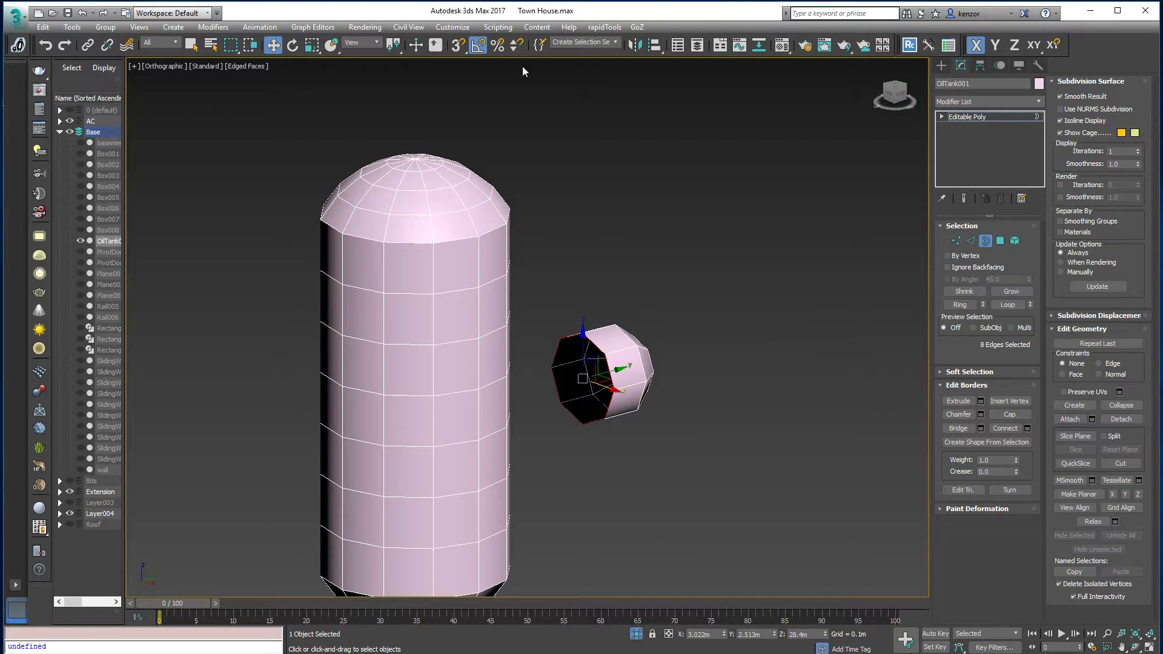
click(697, 47)
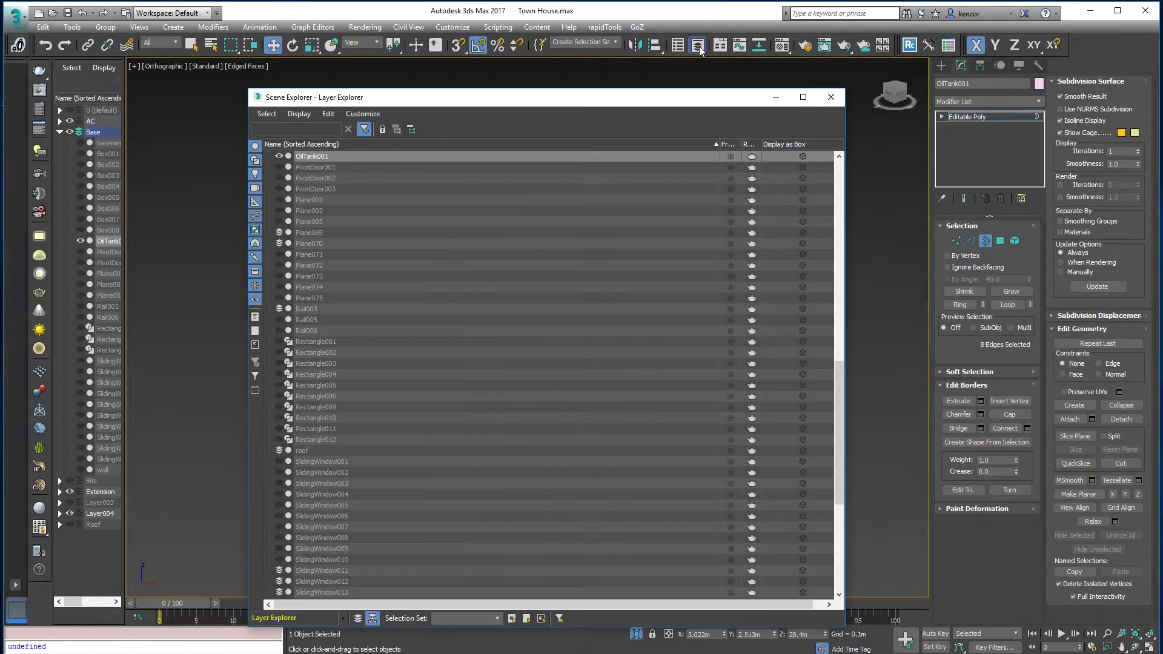
click(699, 49)
click(719, 46)
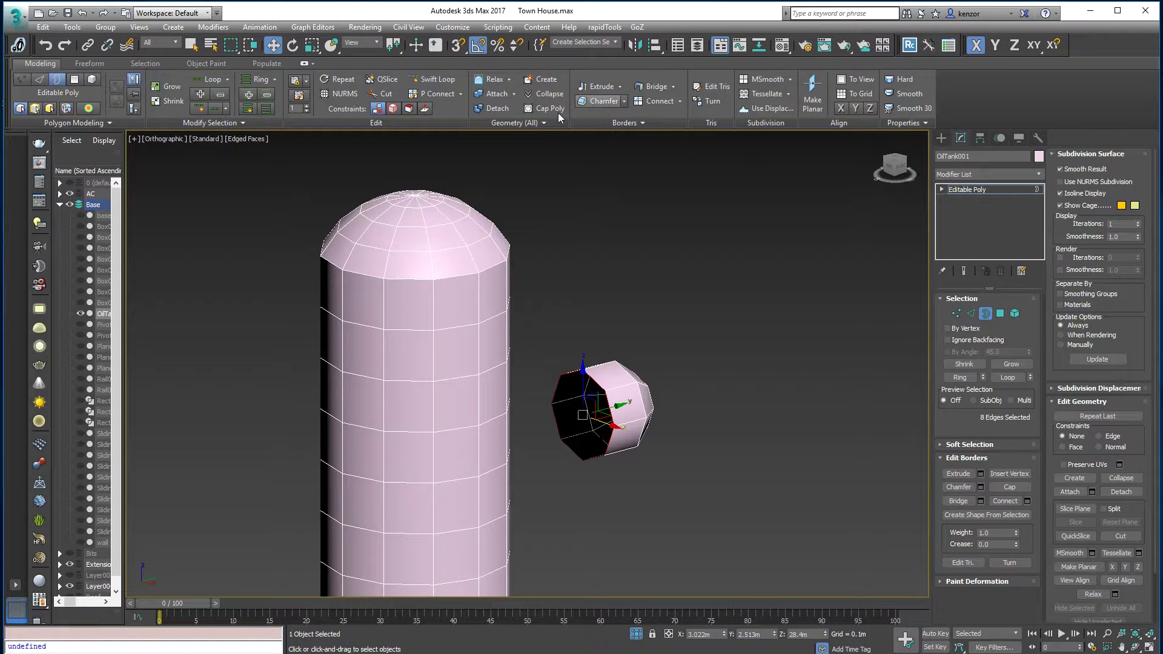
alt+middle_drag(678, 351, 751, 340)
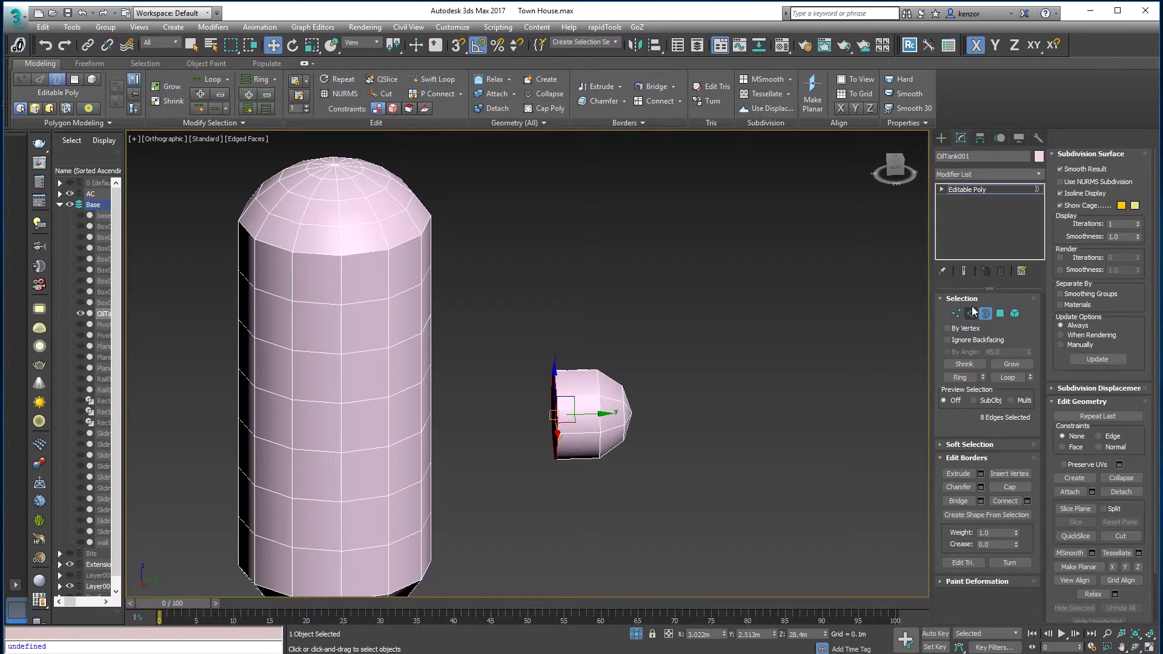
click(985, 313)
- Clone the combined tank as one independent copy, moved along X to about -1.452 m
alt+middle_drag(651, 267, 563, 366)
alt+middle_drag(563, 367, 508, 393)
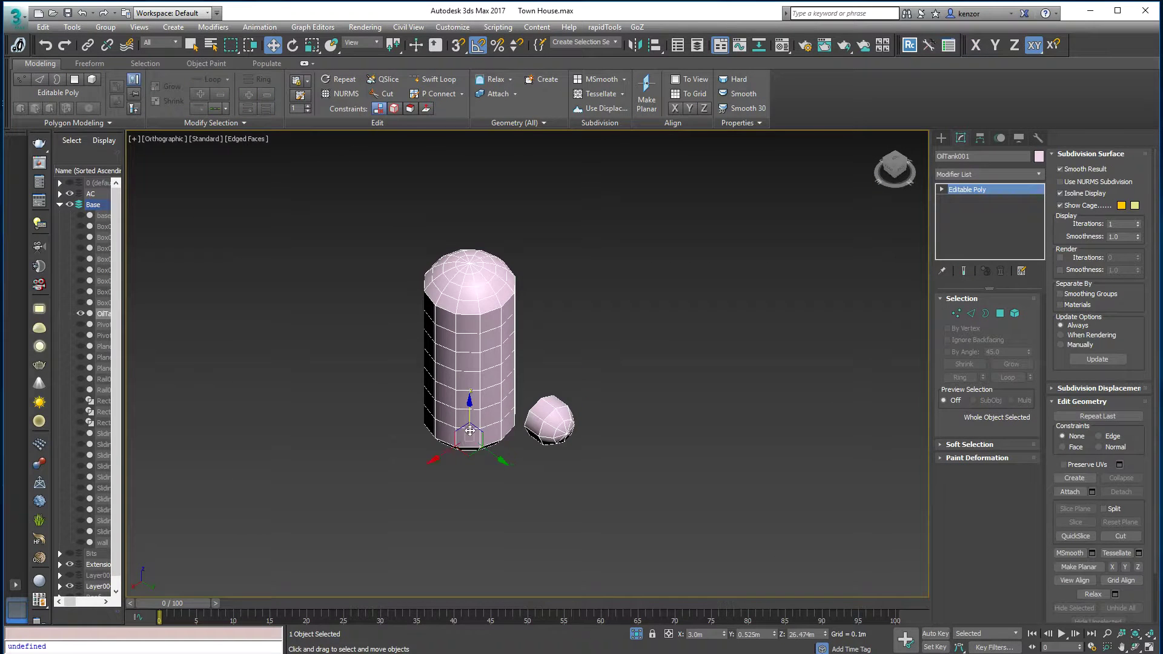
shift+drag(442, 453, 617, 342)
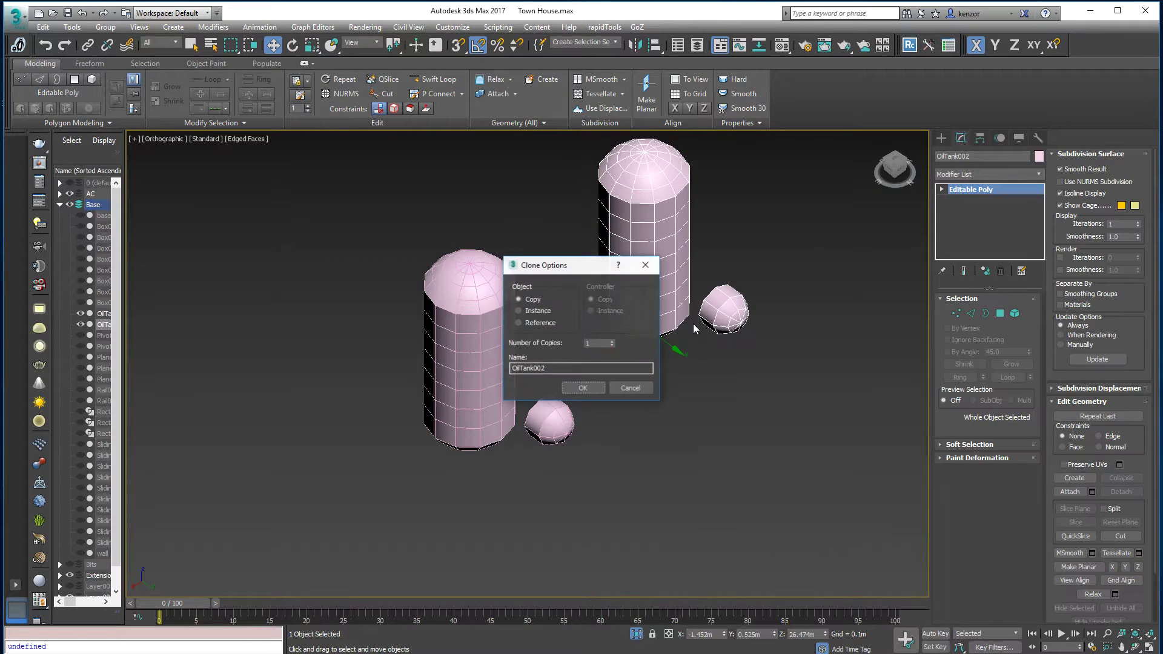
click(591, 382)
- Reselect the original tank and examine the modeling tools offered at each sub-object level, finishing at polygon level
mouse_move(586, 365)
alt+middle_down()
mouse_move(642, 339)
mouse_move(608, 376)
mouse_move(660, 358)
mouse_move(606, 365)
alt+middle_up()
scroll(670, 354, up, 3)
click(670, 353)
click(628, 392)
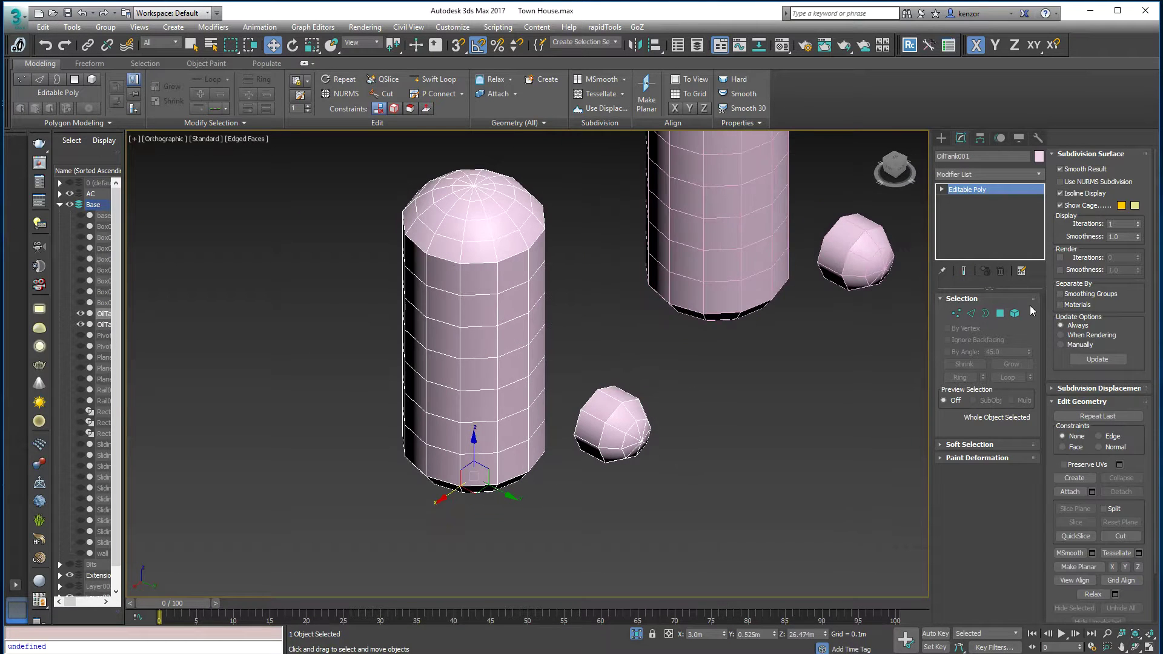
click(1000, 314)
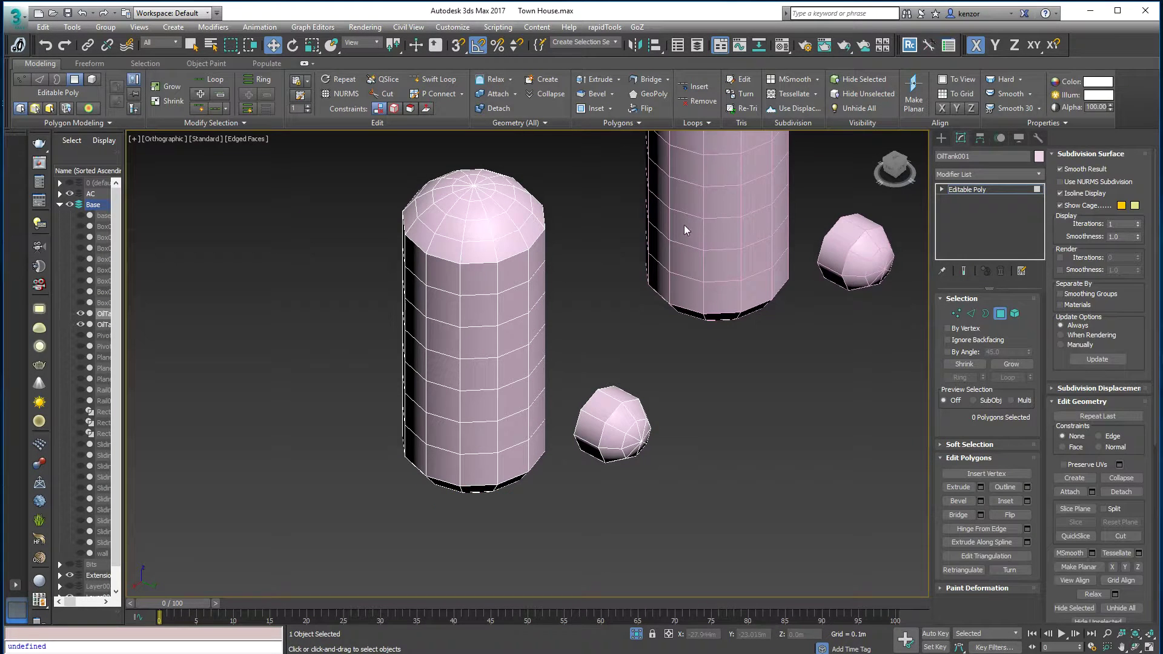
click(1001, 313)
click(954, 314)
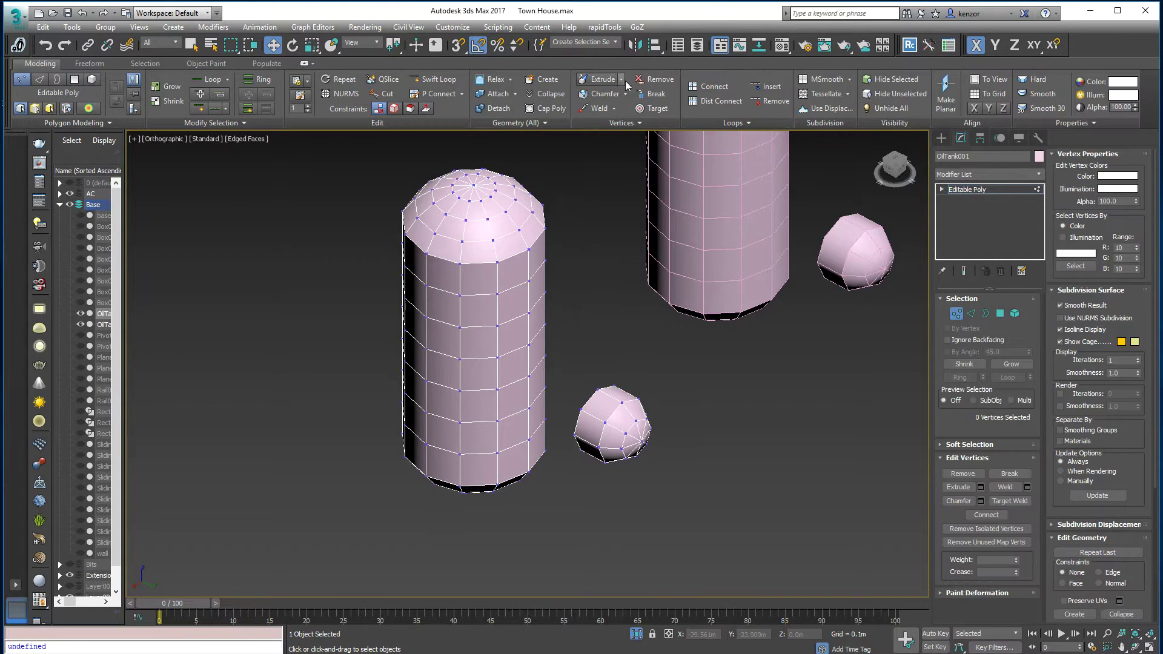
click(1014, 314)
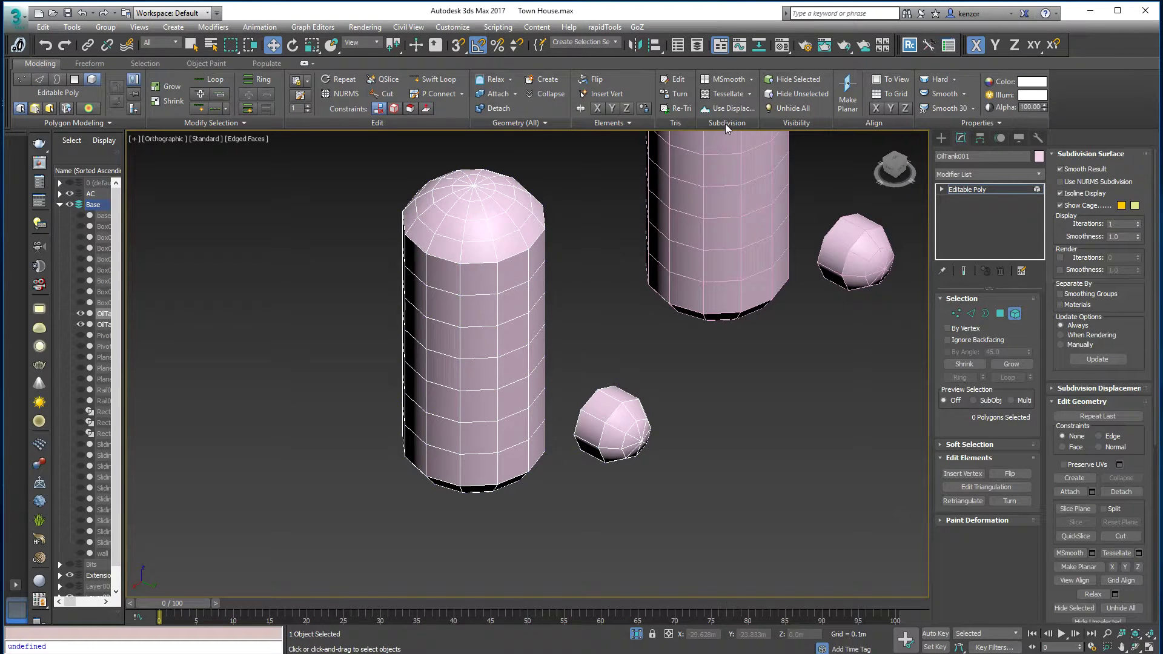
click(999, 315)
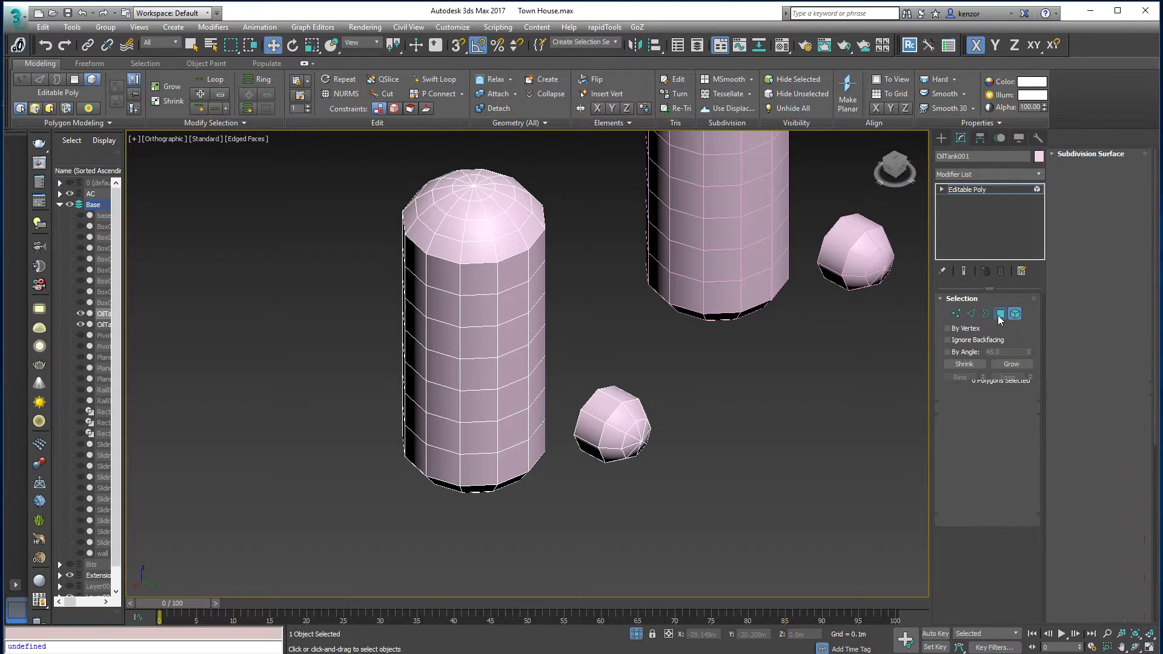
click(986, 313)
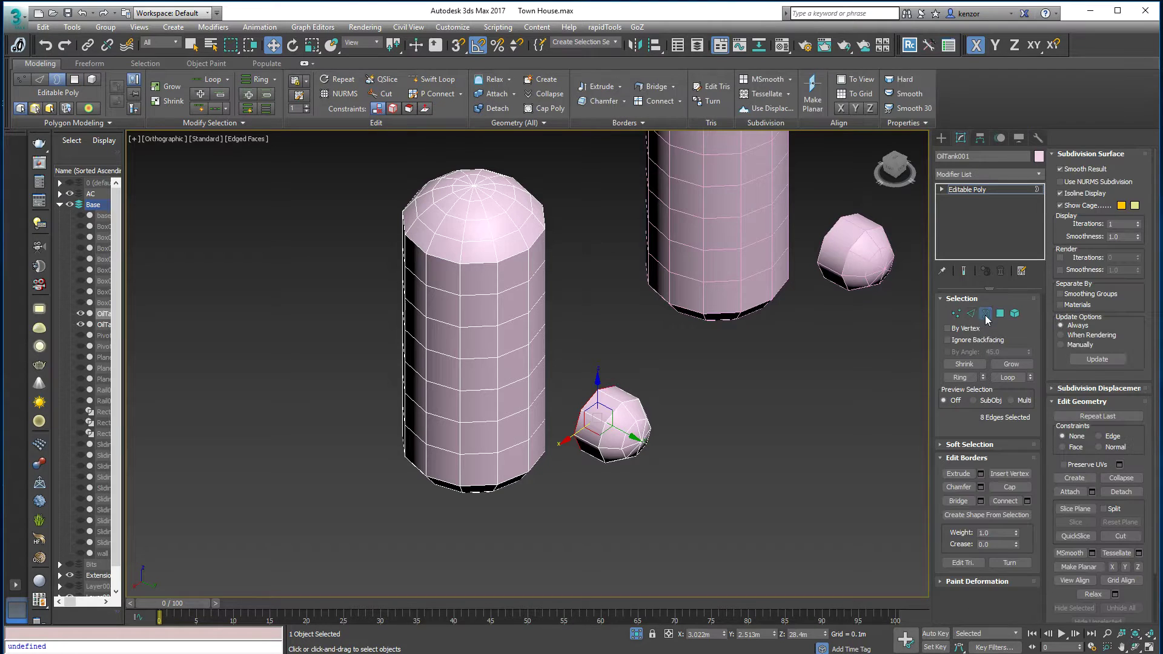
click(974, 316)
click(985, 315)
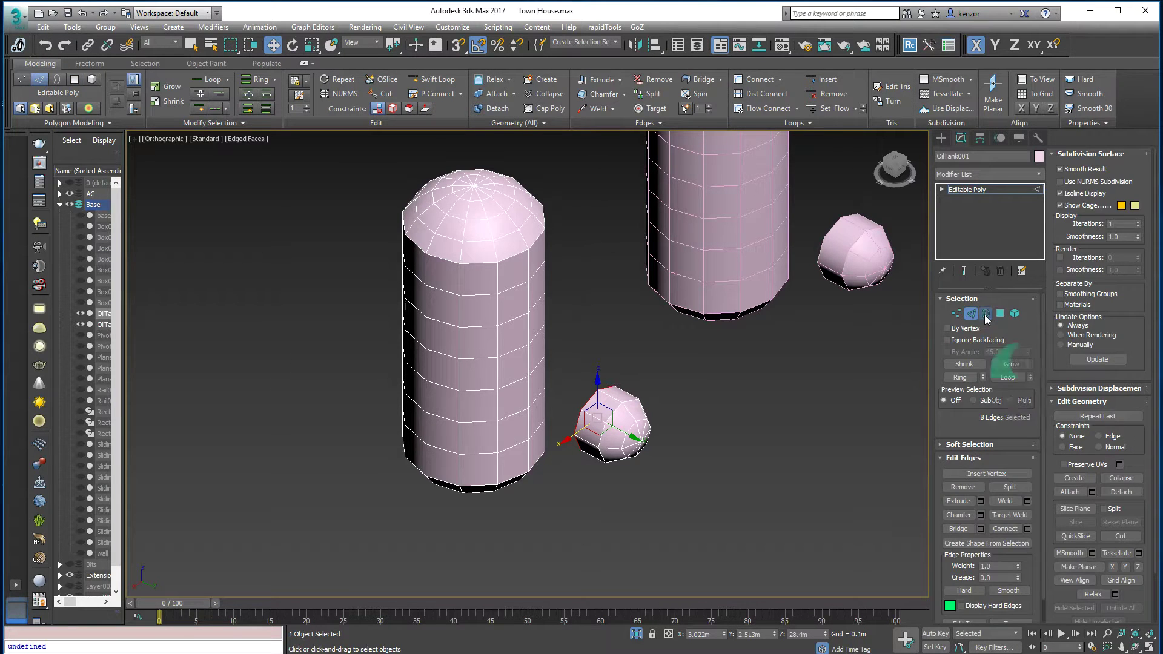
click(998, 317)
click(974, 314)
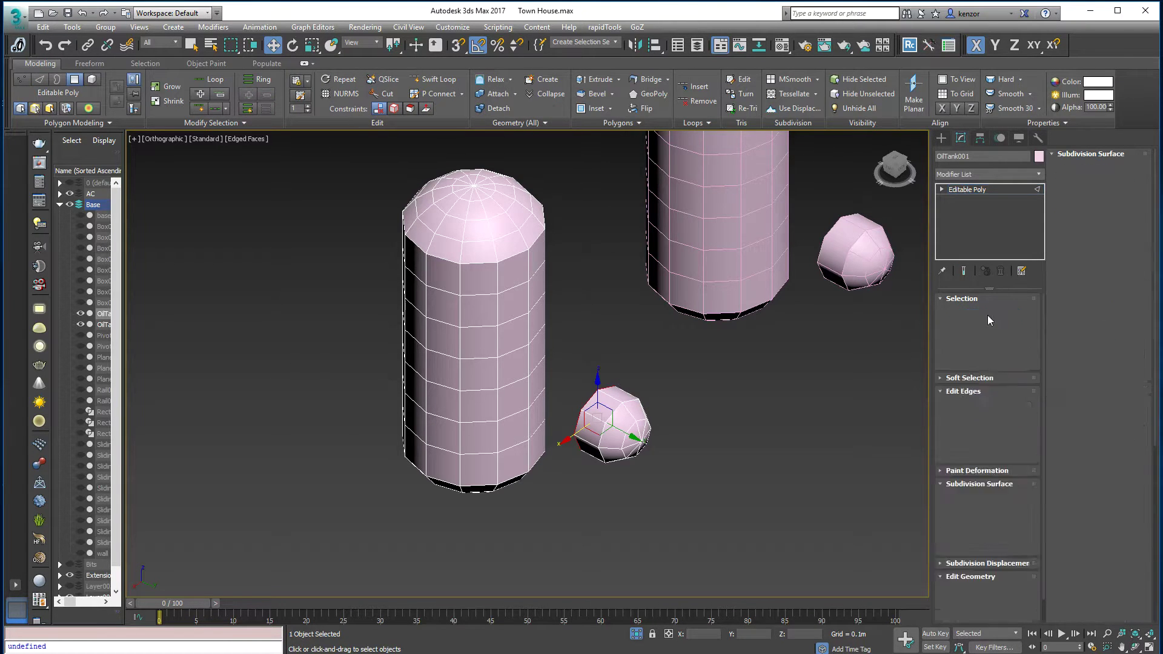
click(1000, 313)
- Try bridging two polygons on opposite sides of the upright tank, and undo the test
alt+middle_drag(695, 393, 666, 418)
click(615, 371)
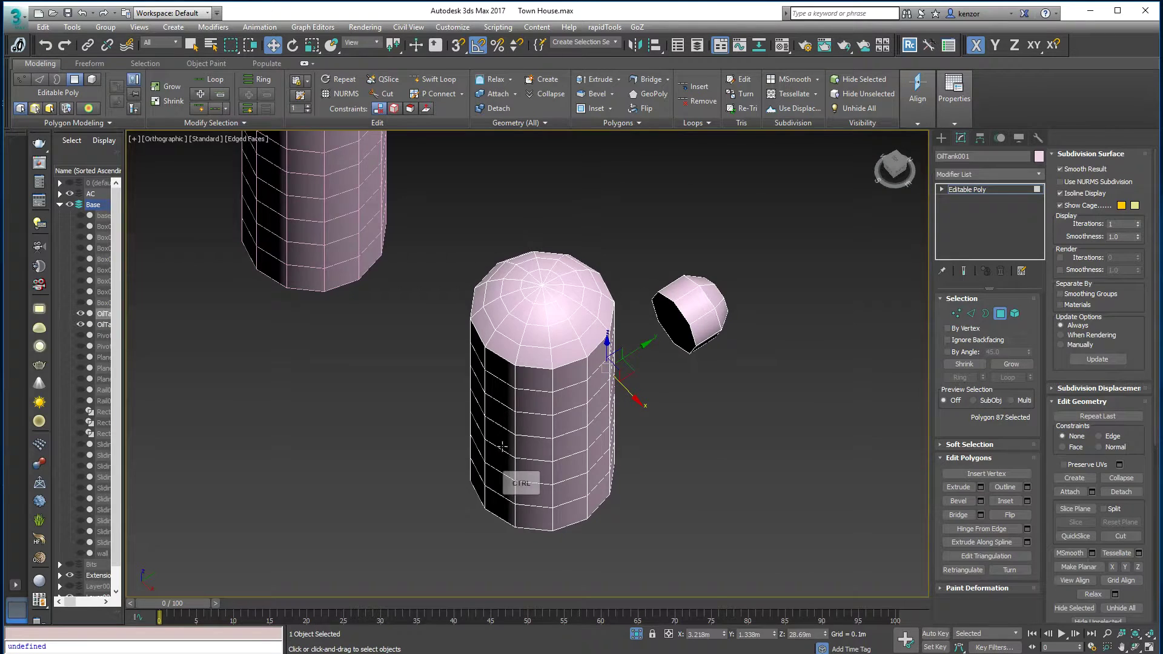
ctrl+click(502, 447)
alt+middle_drag(502, 446, 726, 332)
click(640, 83)
key(ctrl+z)
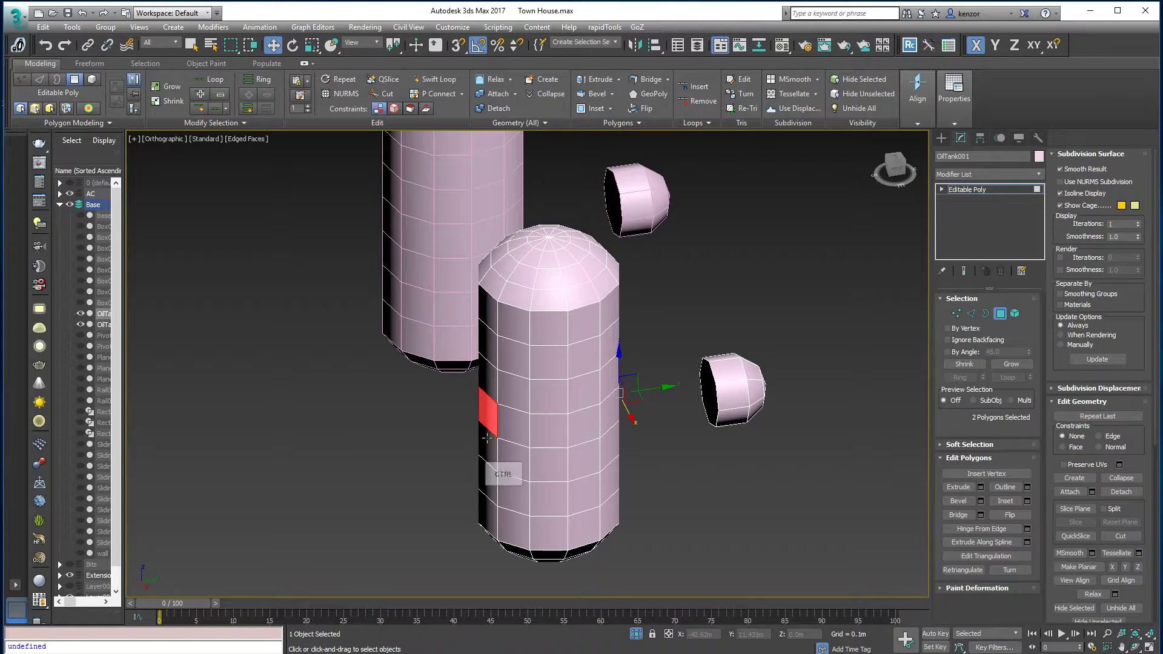
key(alt)
alt+middle_drag(679, 354, 626, 374)
key(ctrl+z)
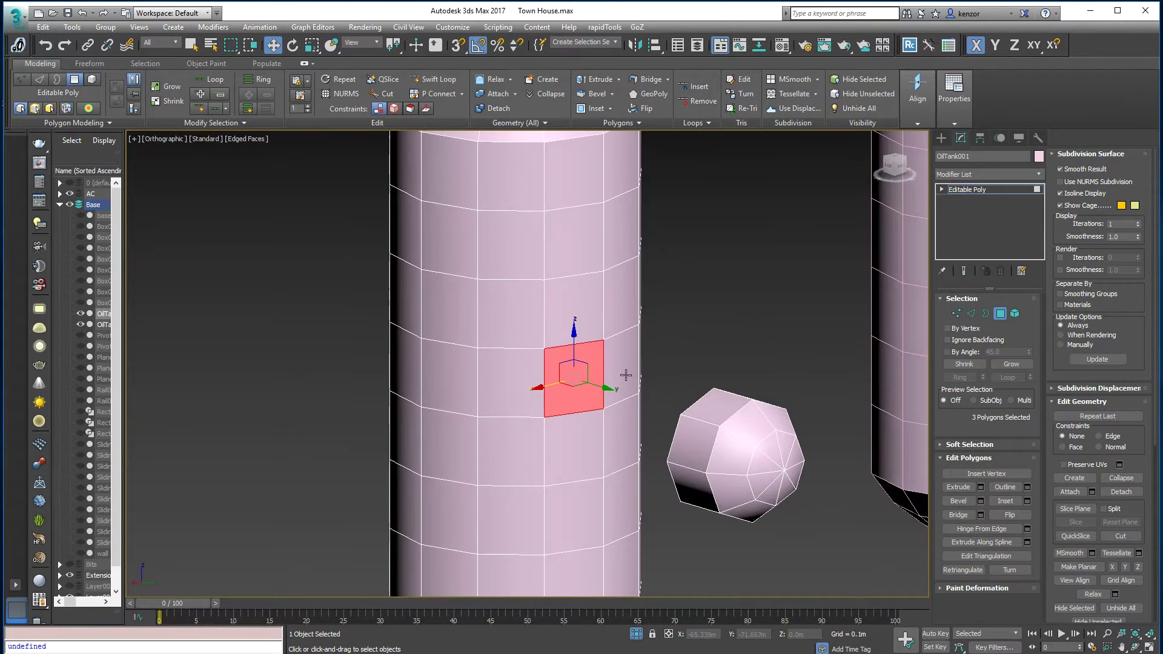
- Select a two-by-two block of upright tank polygons facing the small tank, together with the small tank's cap
click(623, 377)
ctrl+click(617, 425)
ctrl+click(576, 437)
ctrl+click(576, 390)
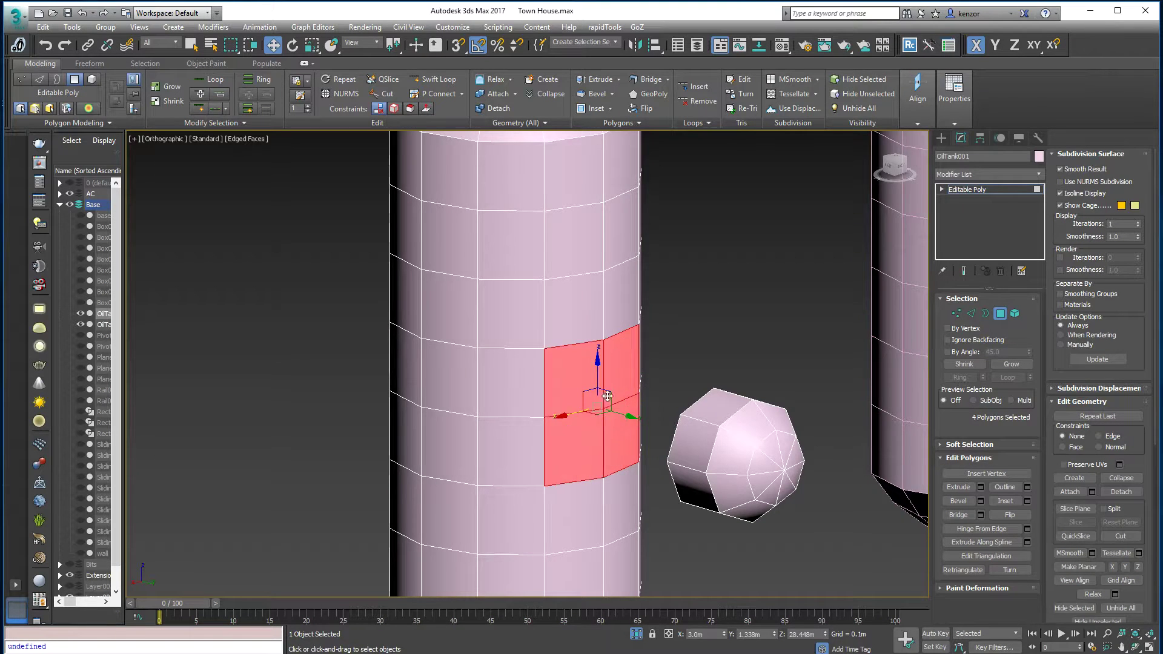
alt+middle_drag(597, 388, 847, 353)
ctrl+click(765, 383)
- Try a direct bridge between the four selected polygons and the small tank's cap, and undo it
click(653, 81)
alt+middle_drag(712, 230, 751, 343)
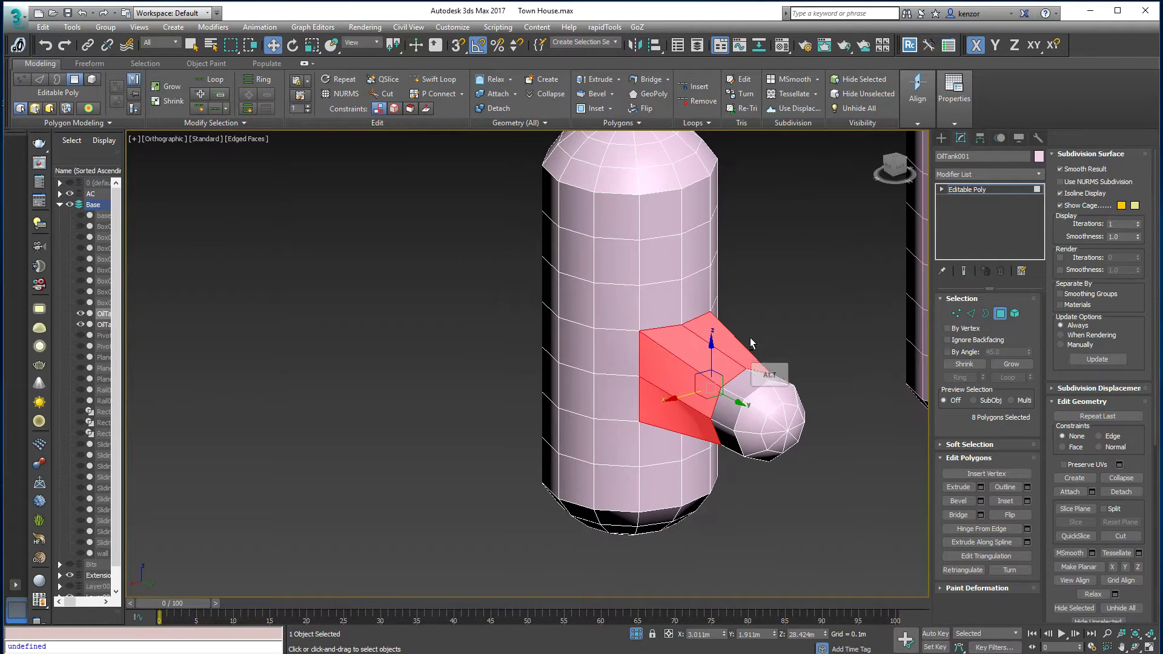
key(ctrl+z)
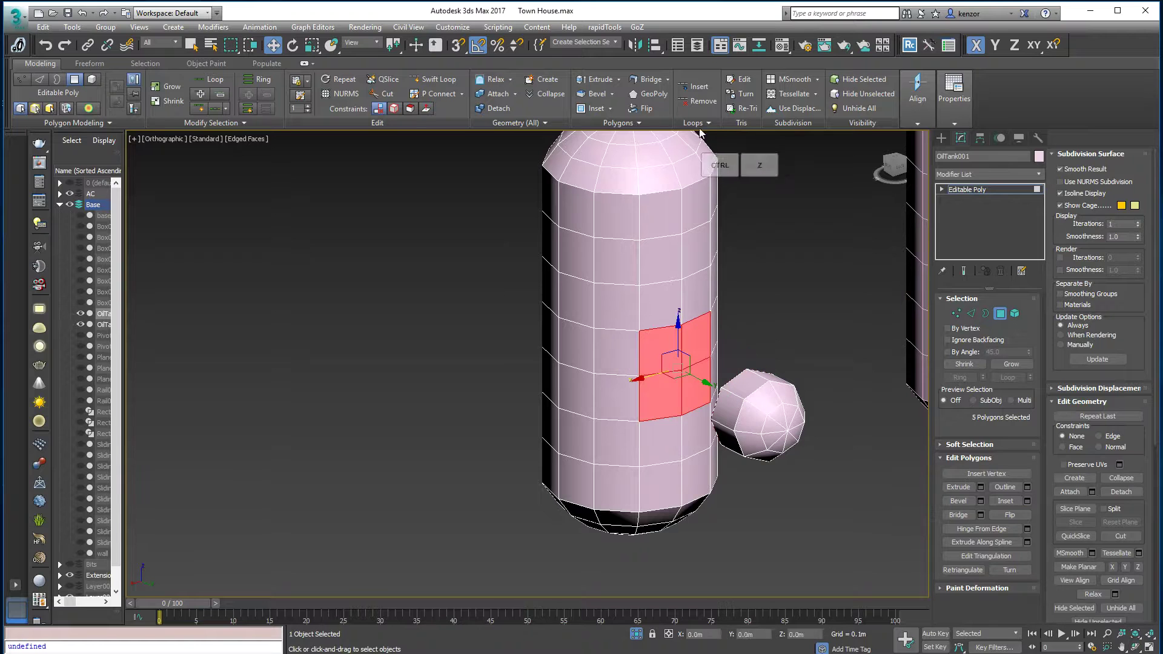
- Bridge the selected polygons through the bridge settings, with 5 segments
click(667, 80)
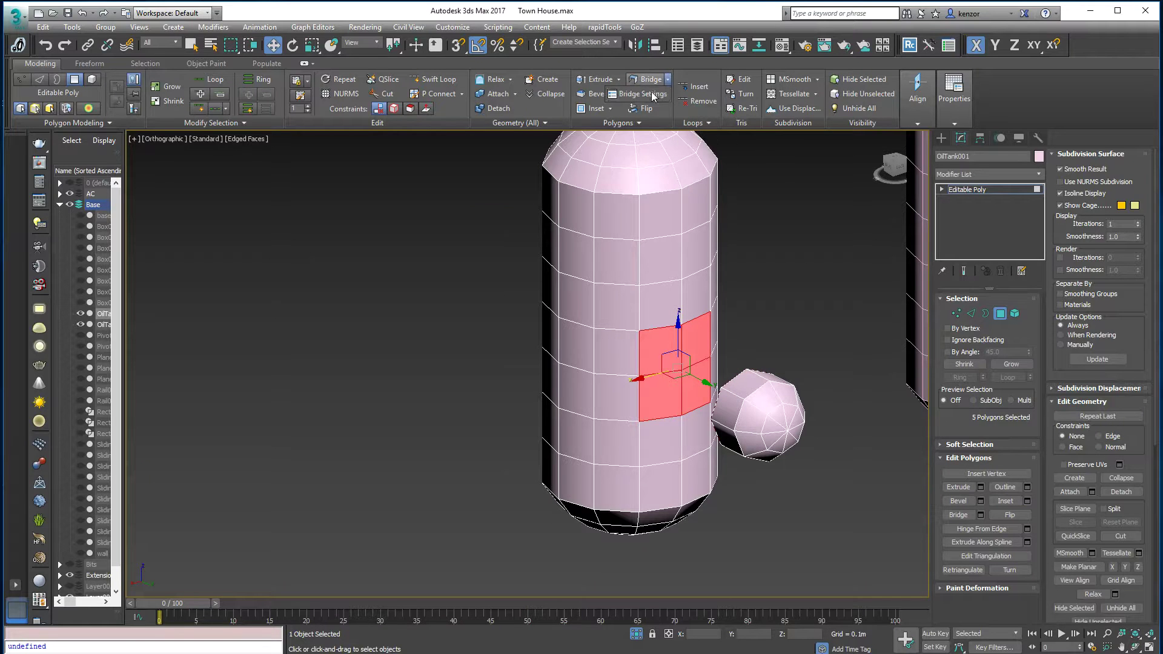
click(634, 100)
alt+middle_drag(696, 181, 742, 224)
drag(727, 212, 719, 203)
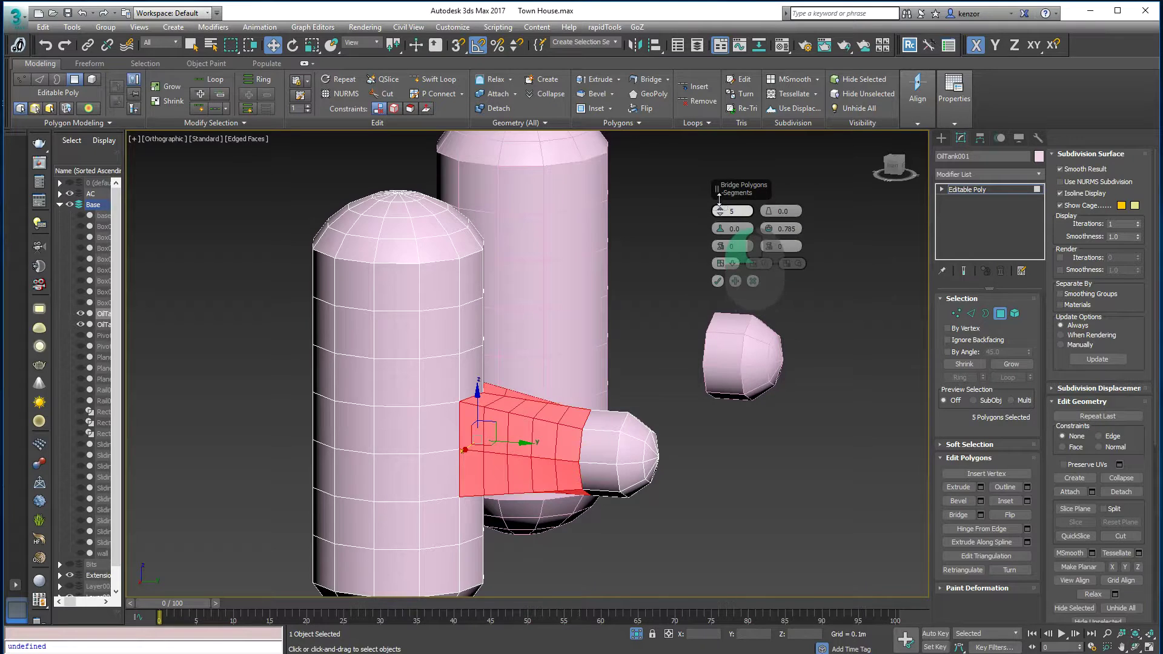
middle_drag(533, 270, 631, 254)
scroll(630, 254, up, 2)
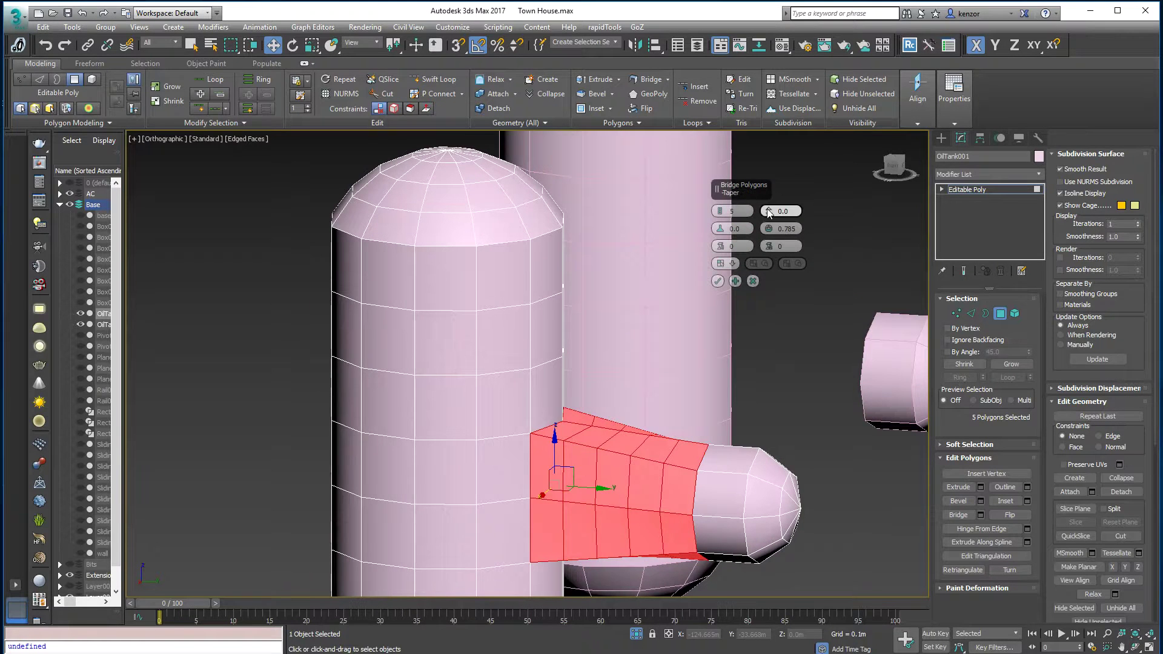
- Set the bridge's taper to -2.5, its bias to 4.5 and its smooth value to 71.785
drag(767, 211, 778, 116)
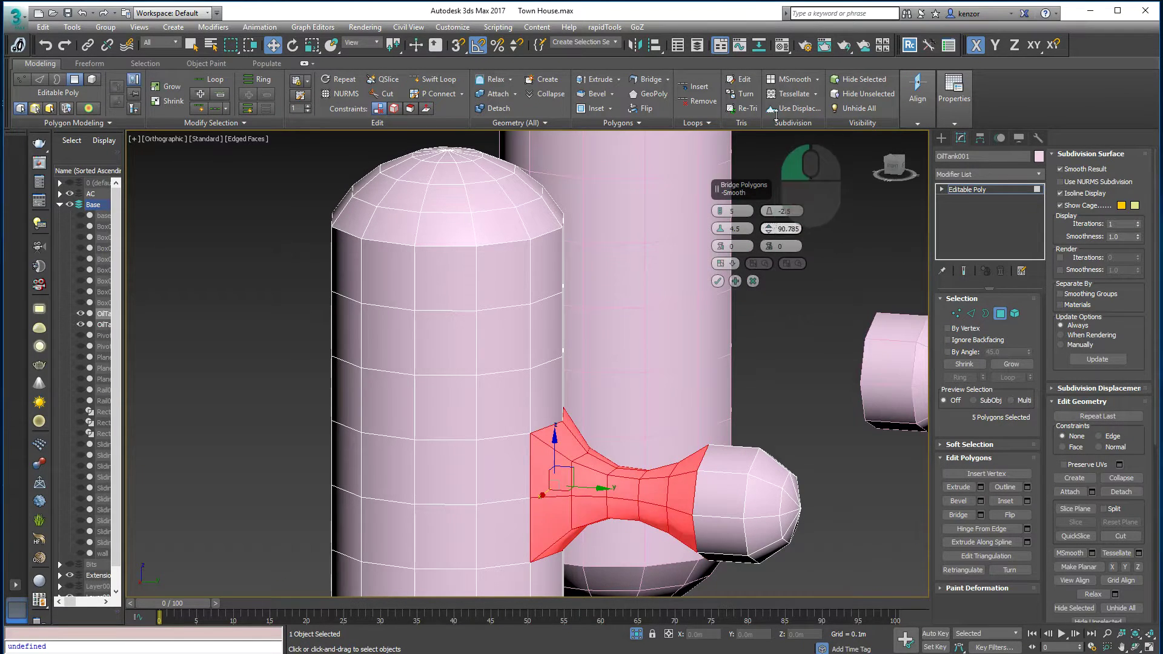
mouse_move(666, 318)
alt+middle_down()
mouse_move(609, 327)
mouse_move(663, 298)
alt+middle_up()
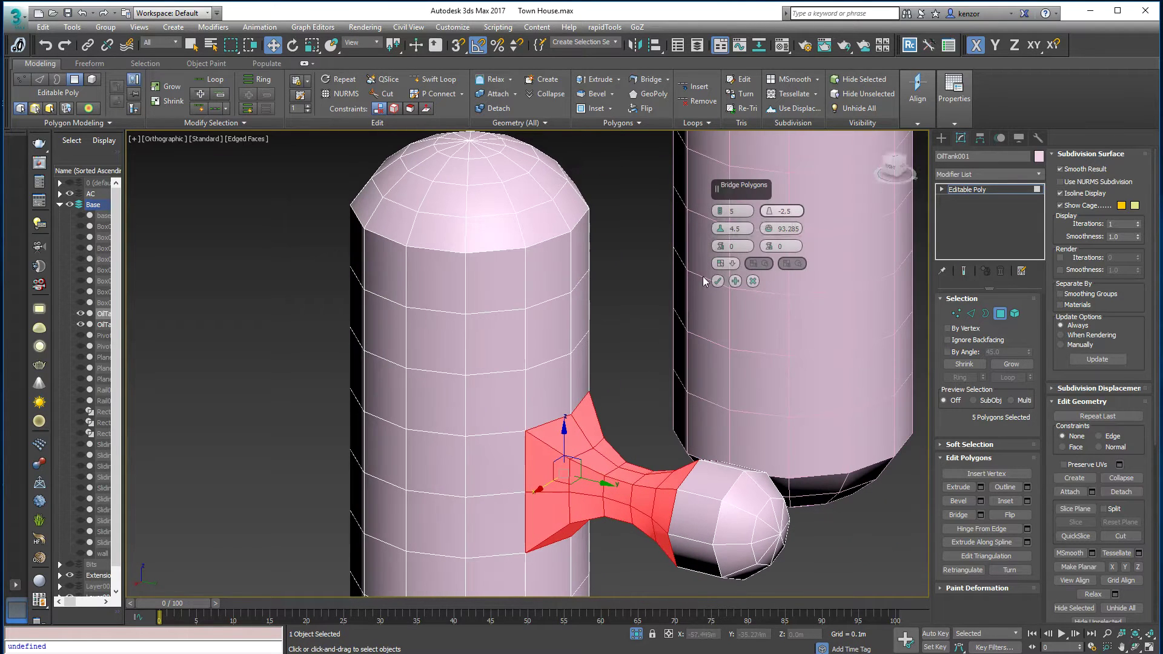
drag(769, 230, 768, 264)
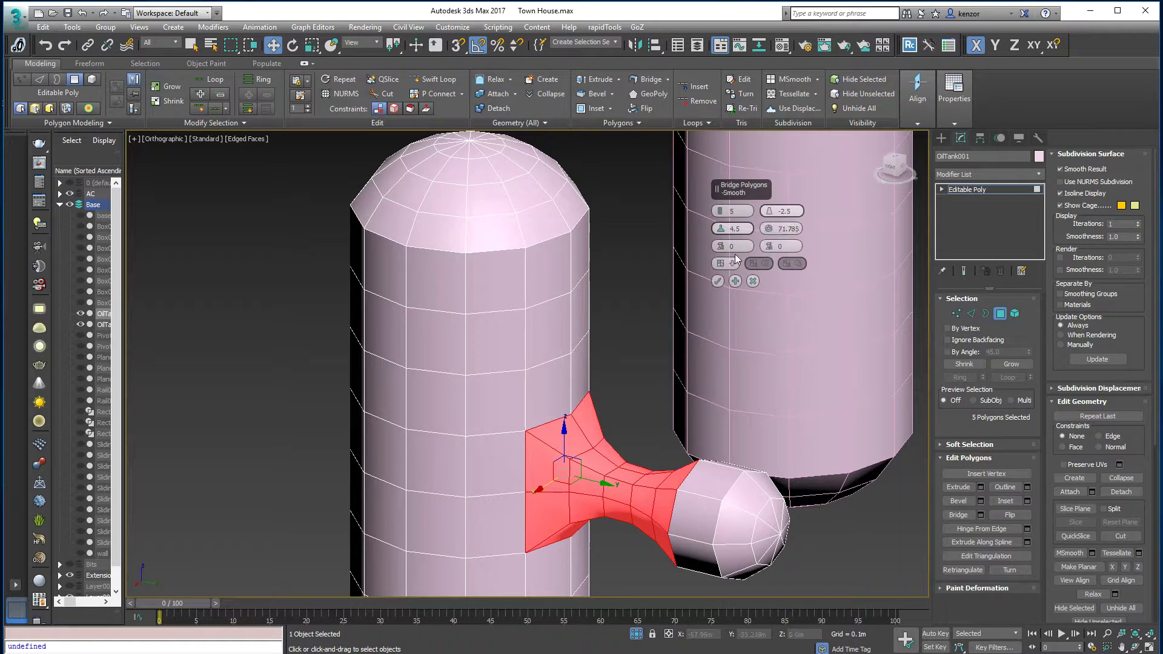
mouse_move(641, 332)
alt+middle_down()
mouse_move(563, 343)
mouse_move(652, 337)
alt+middle_up()
- Set both Twist 1 and Twist 2 of the bridge to 5
scroll(615, 343, up, 3)
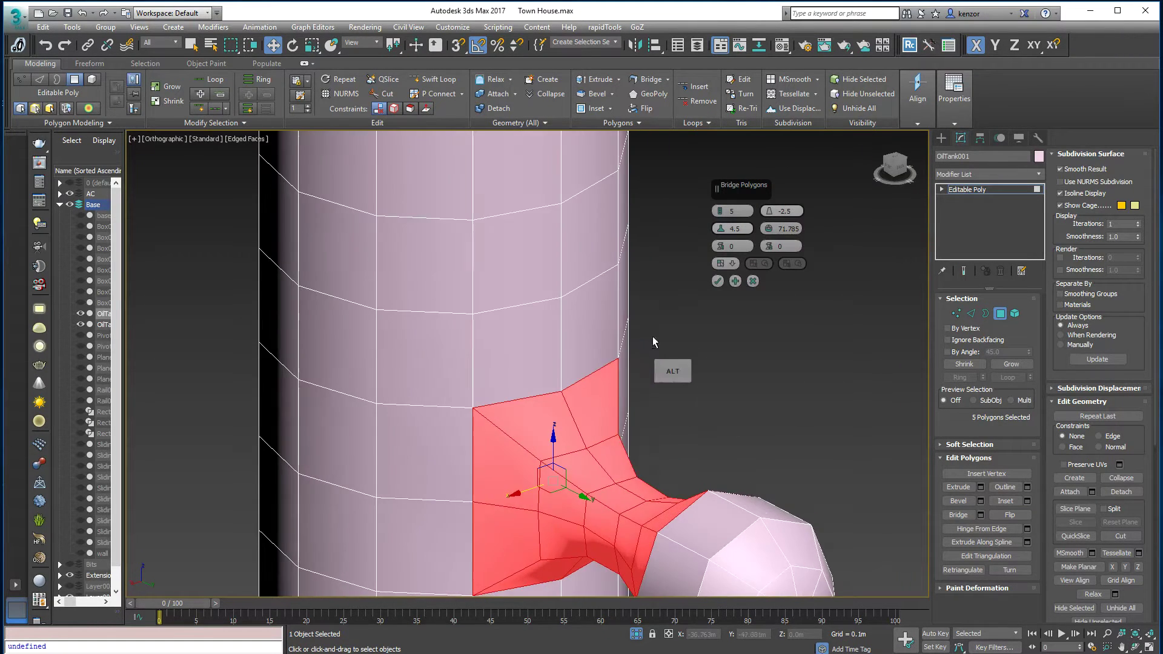
middle_drag(592, 466, 615, 361)
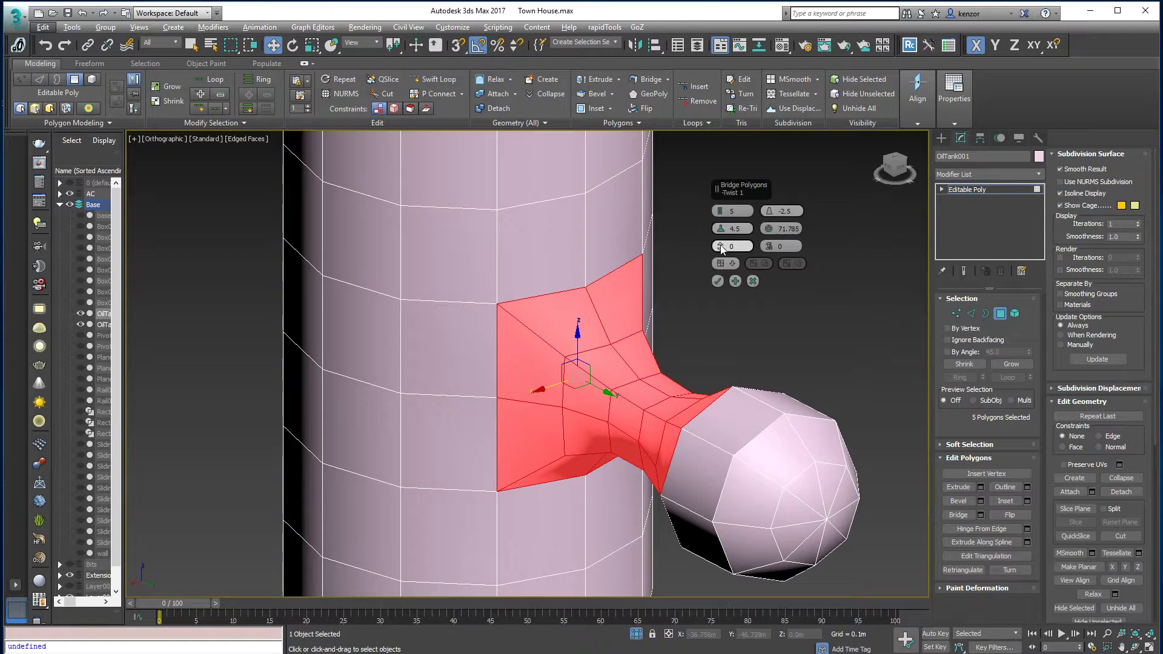
drag(721, 248, 769, 229)
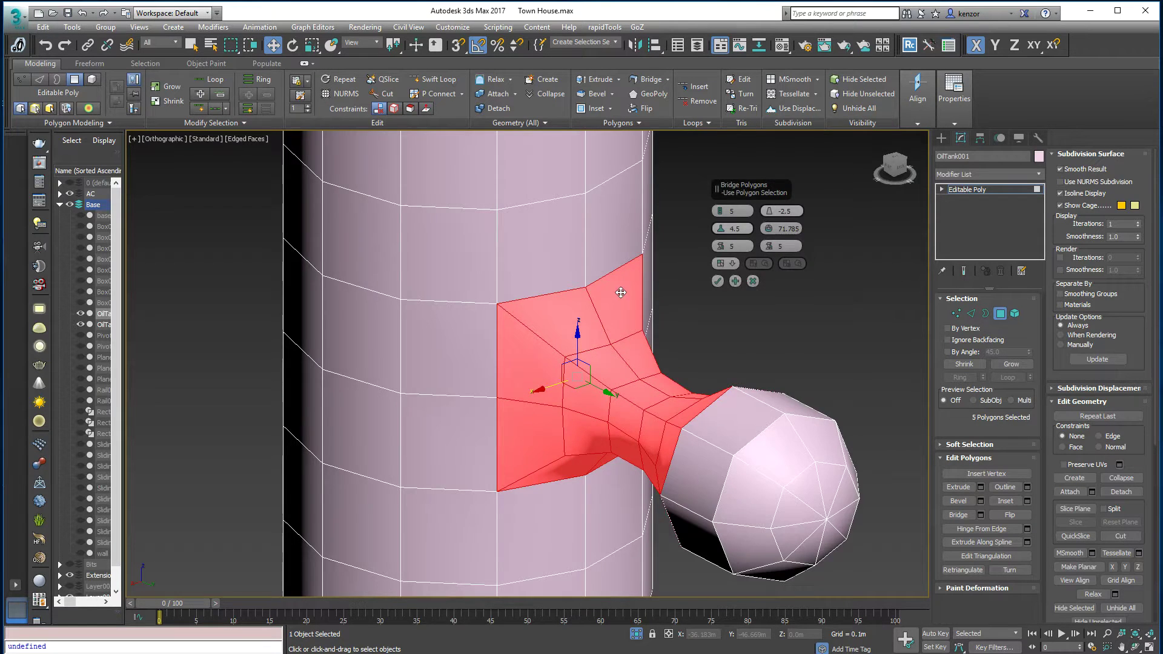
- Switch the bridge to Use Specific Polygons and pick one polygon on the large tank and the cap's open-side polygon
alt+middle_drag(620, 293, 725, 270)
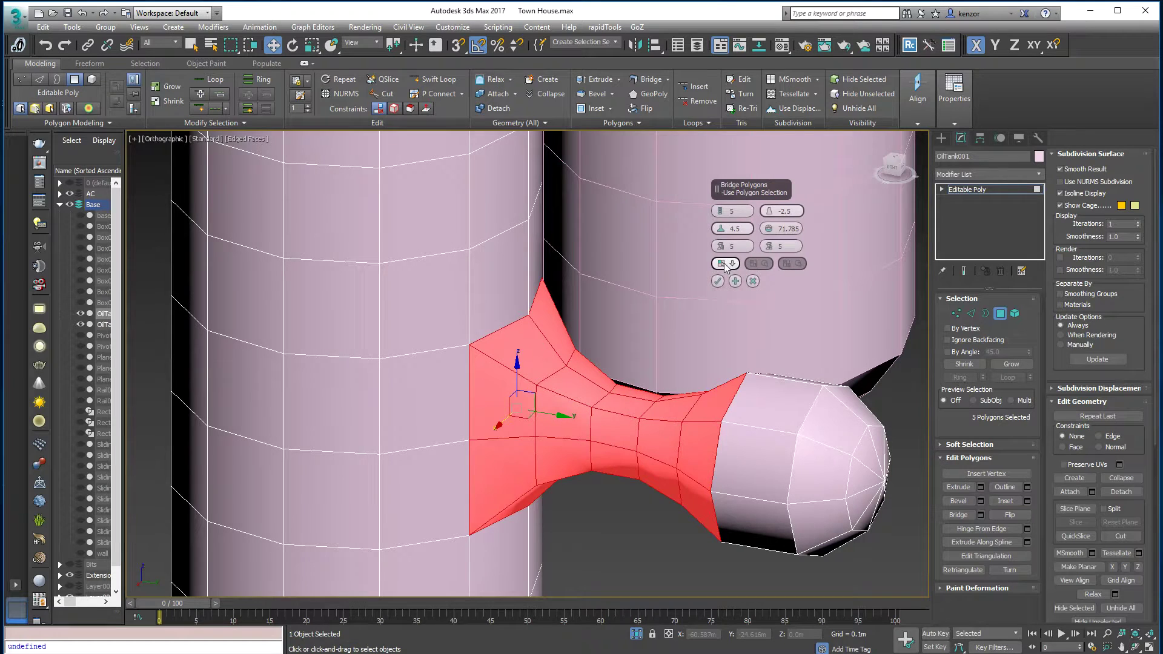
click(724, 265)
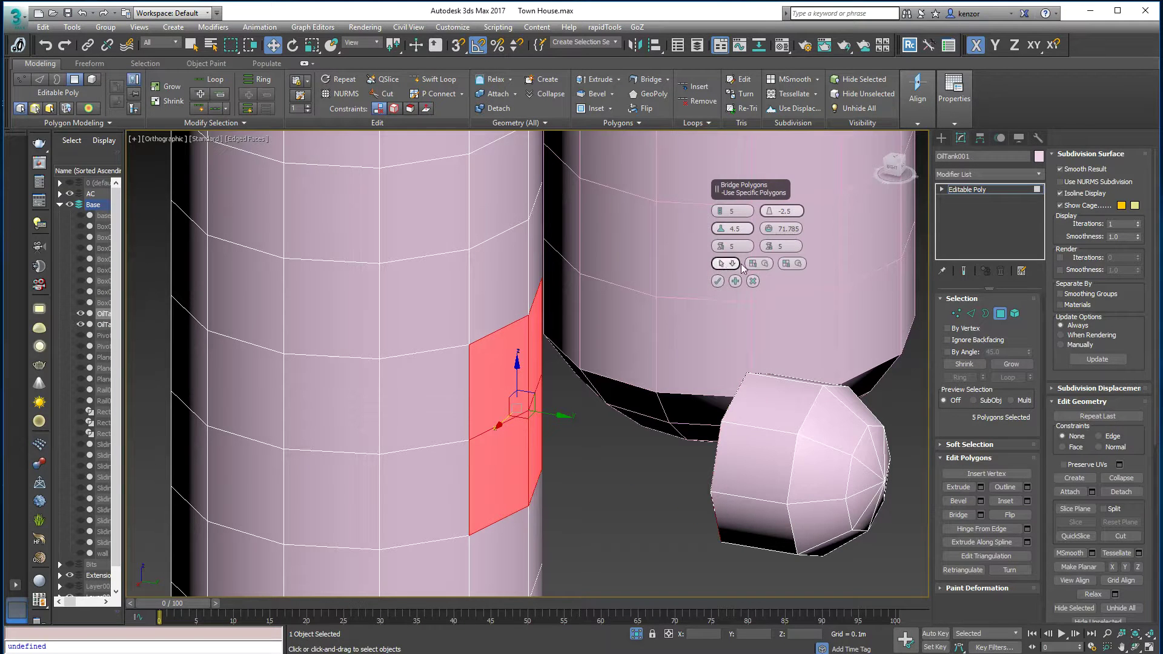
middle_drag(592, 363, 612, 344)
click(665, 337)
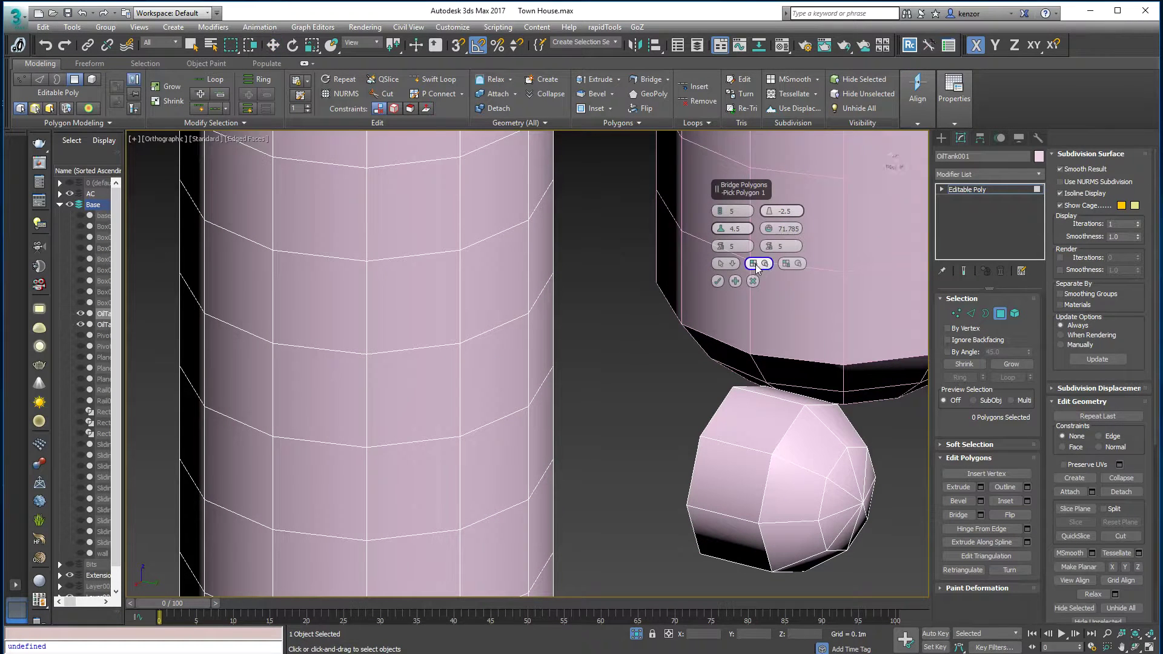
click(755, 264)
click(511, 377)
alt+middle_drag(511, 377, 549, 346)
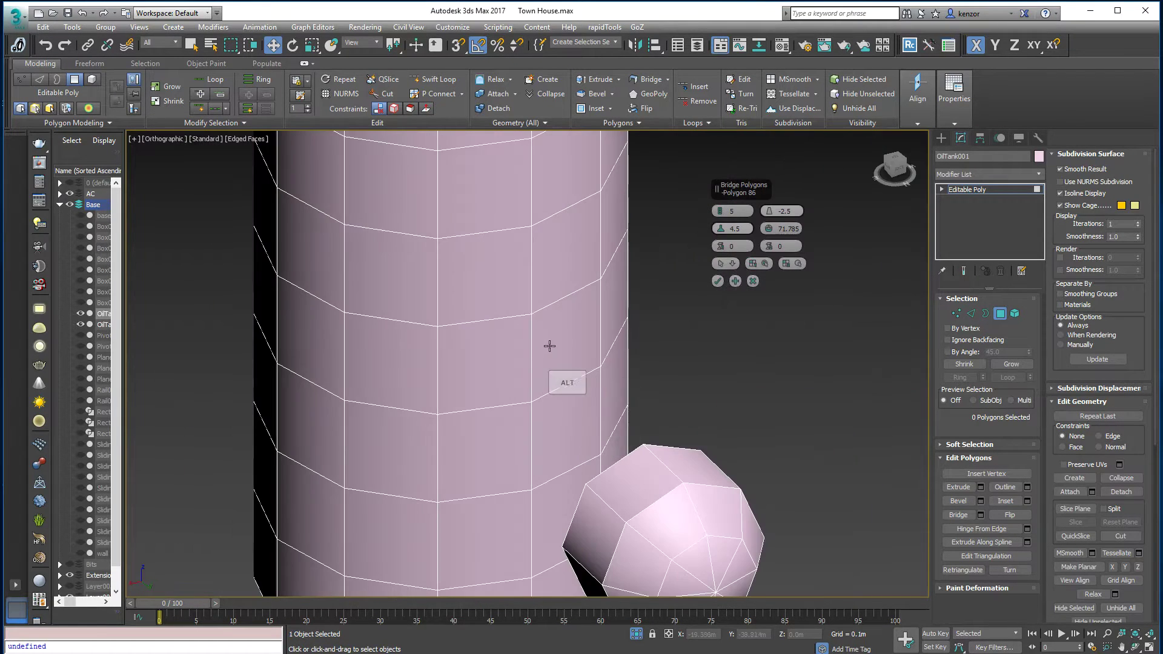
click(792, 267)
alt+middle_drag(715, 363, 745, 339)
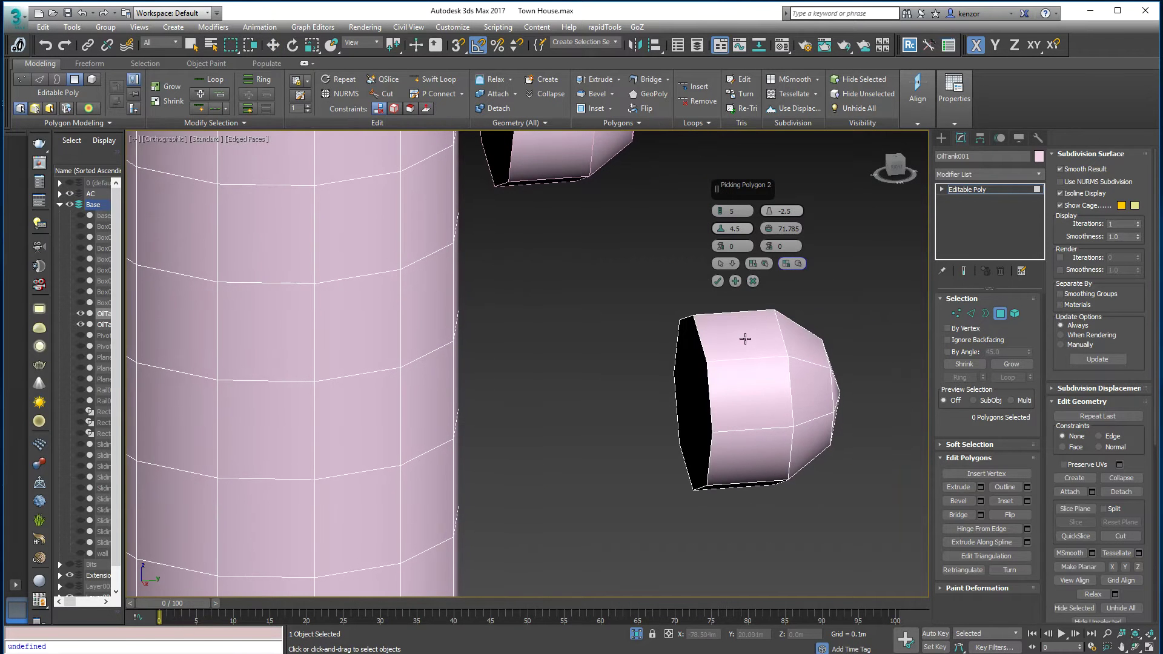
click(691, 362)
alt+middle_drag(634, 322, 655, 305)
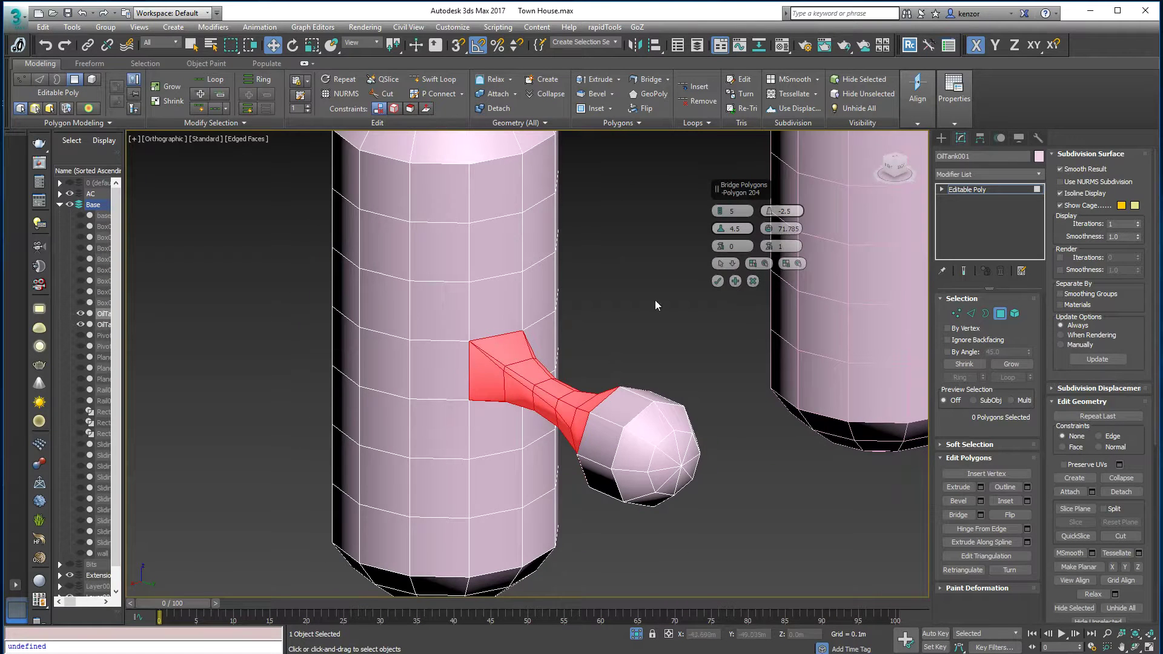
- Return the bridge to Use Polygon Selection and select the four tank polygons plus the small cap's base polygon
click(732, 264)
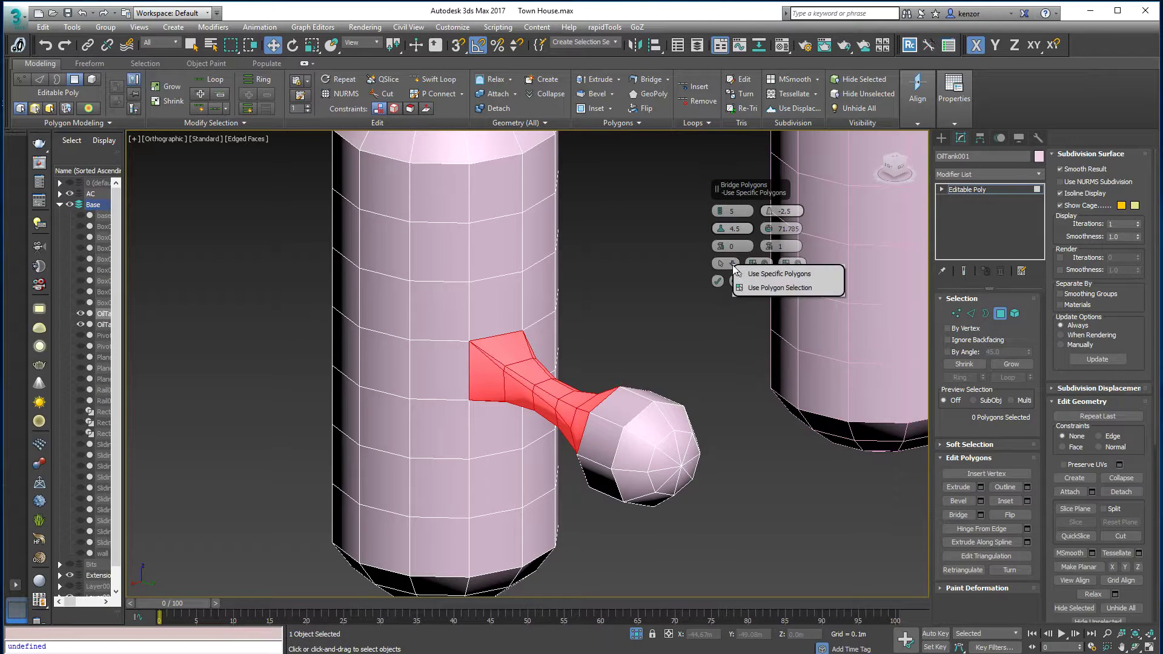
click(740, 273)
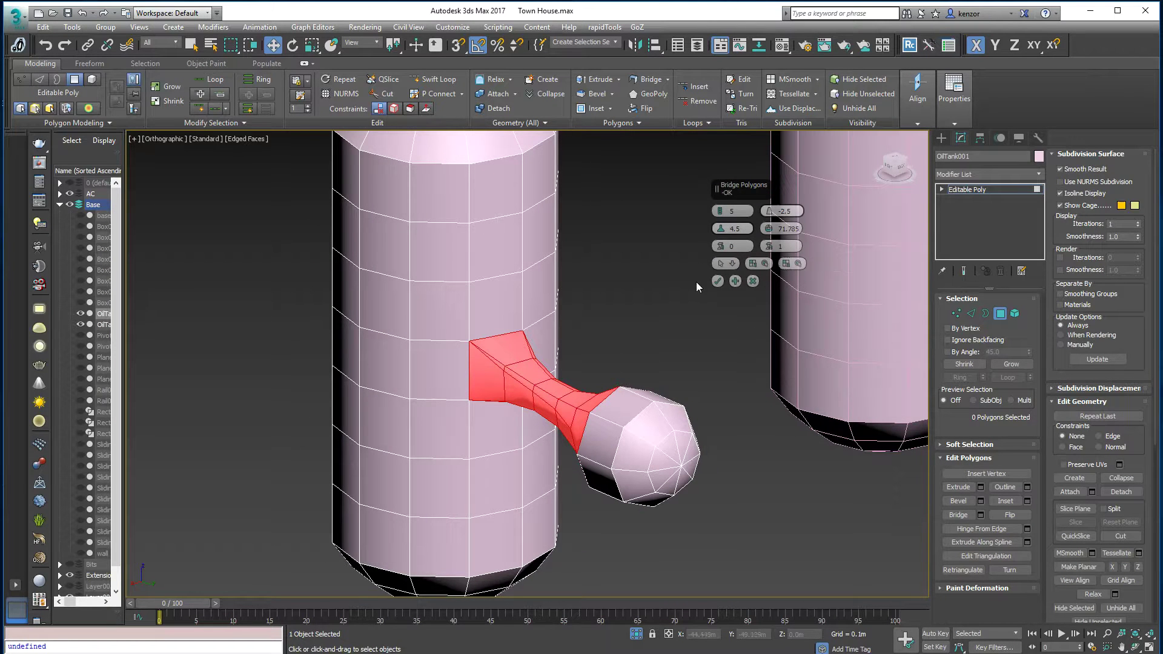
click(736, 264)
click(743, 284)
alt+middle_drag(744, 284, 612, 335)
ctrl+click(526, 342)
ctrl+click(502, 375)
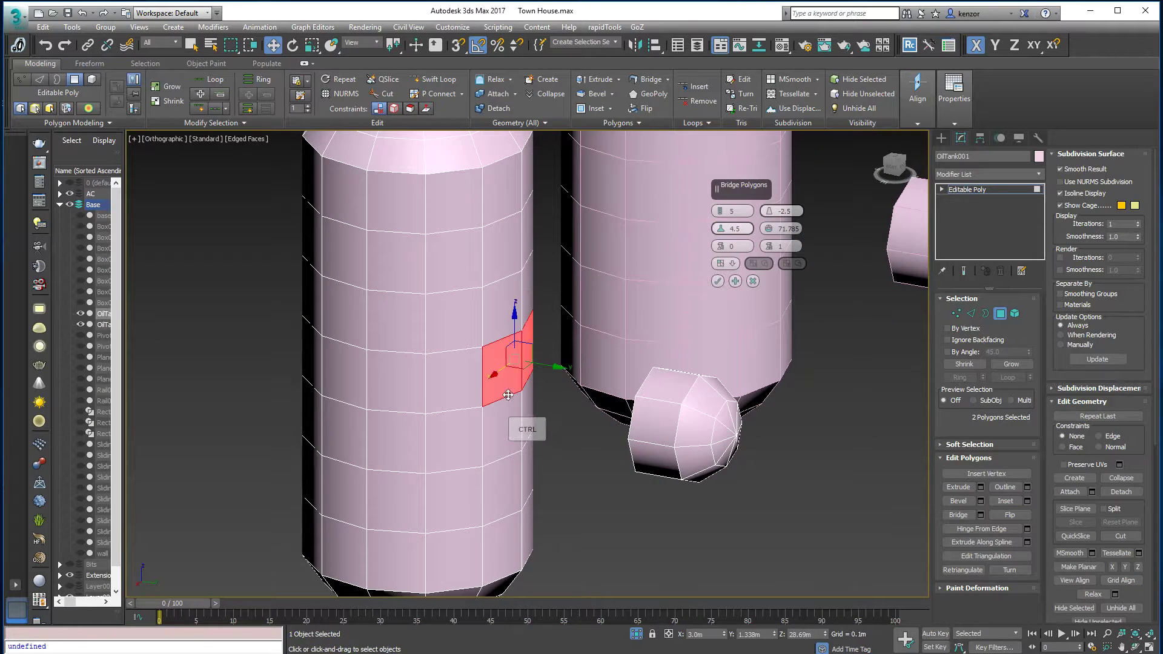
ctrl+click(512, 427)
ctrl+click(526, 402)
alt+middle_drag(533, 394, 702, 285)
ctrl+click(669, 357)
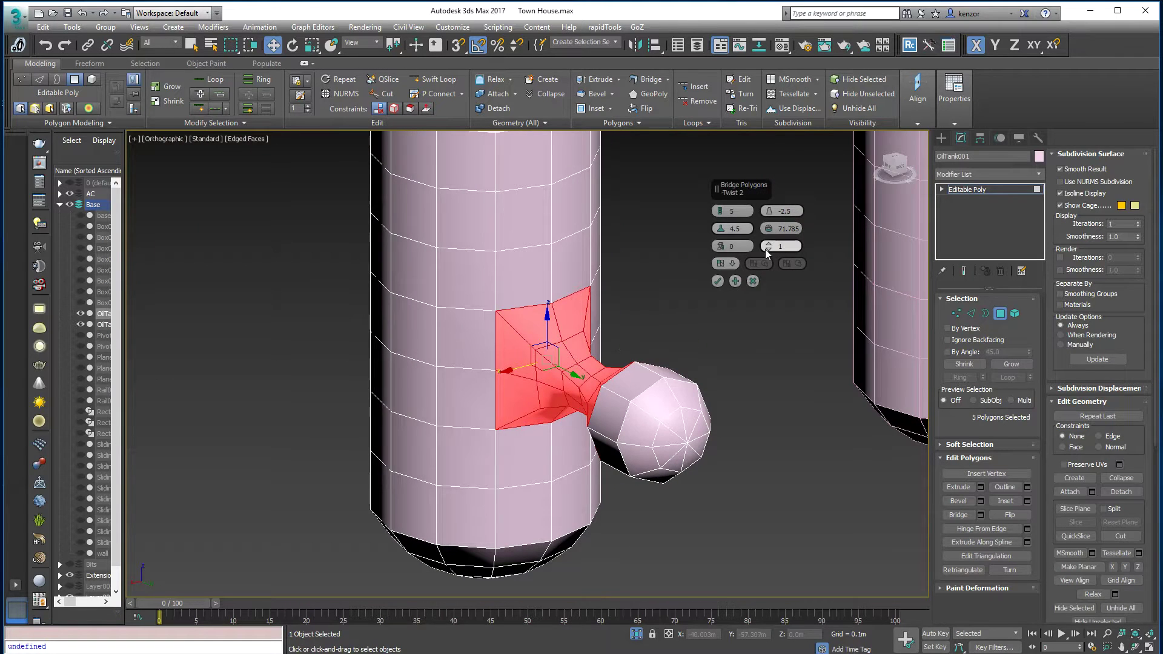
- Set the bridge's Twist 2 to 0 and its segments to 1, and accept the bridge
right_click(767, 249)
alt+middle_drag(605, 310, 721, 264)
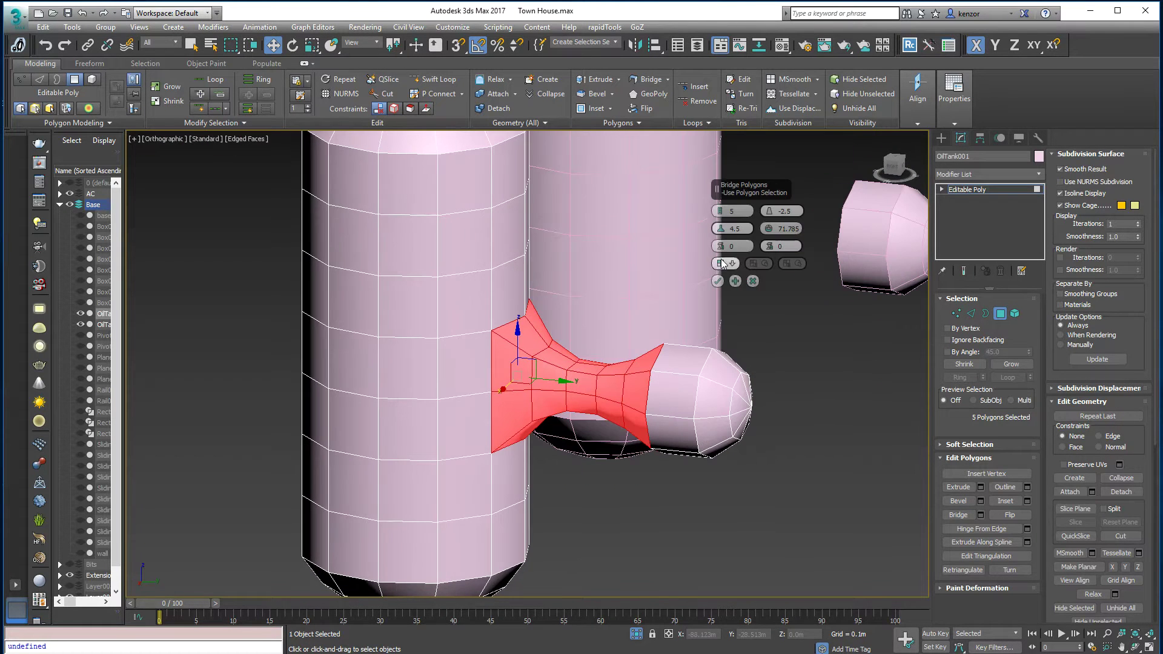
right_click(724, 213)
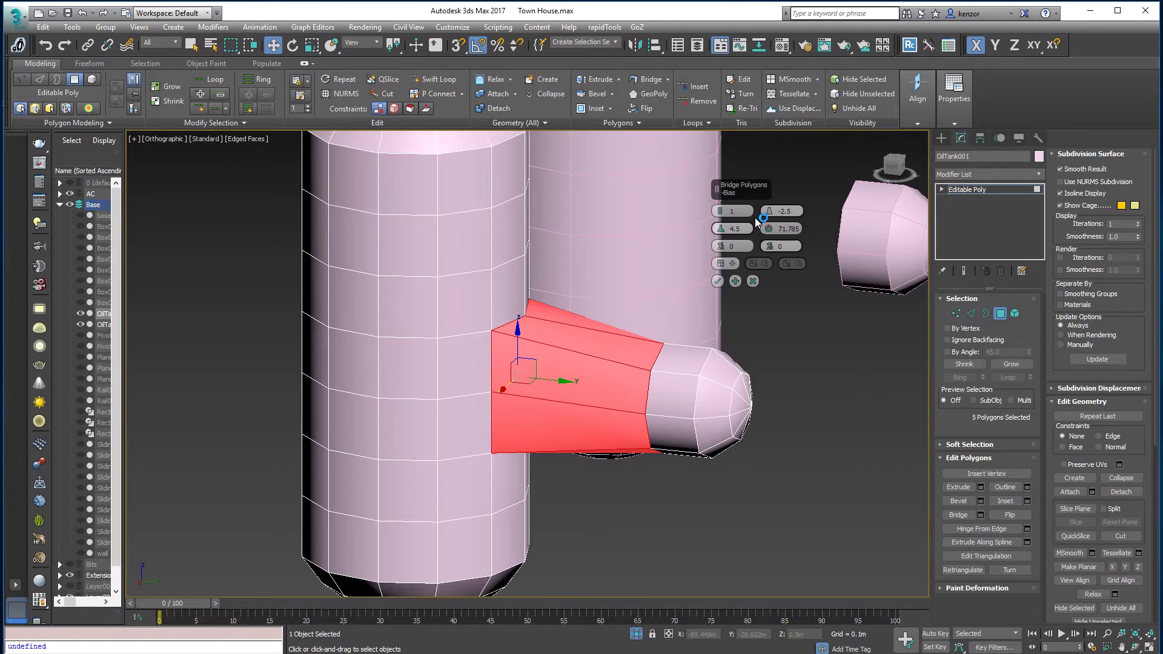
alt+middle_drag(678, 269, 609, 311)
scroll(613, 284, down, 3)
click(717, 281)
- Select all vertices of the small cap and move them along Y until the cap sits close to the tank wall
click(955, 313)
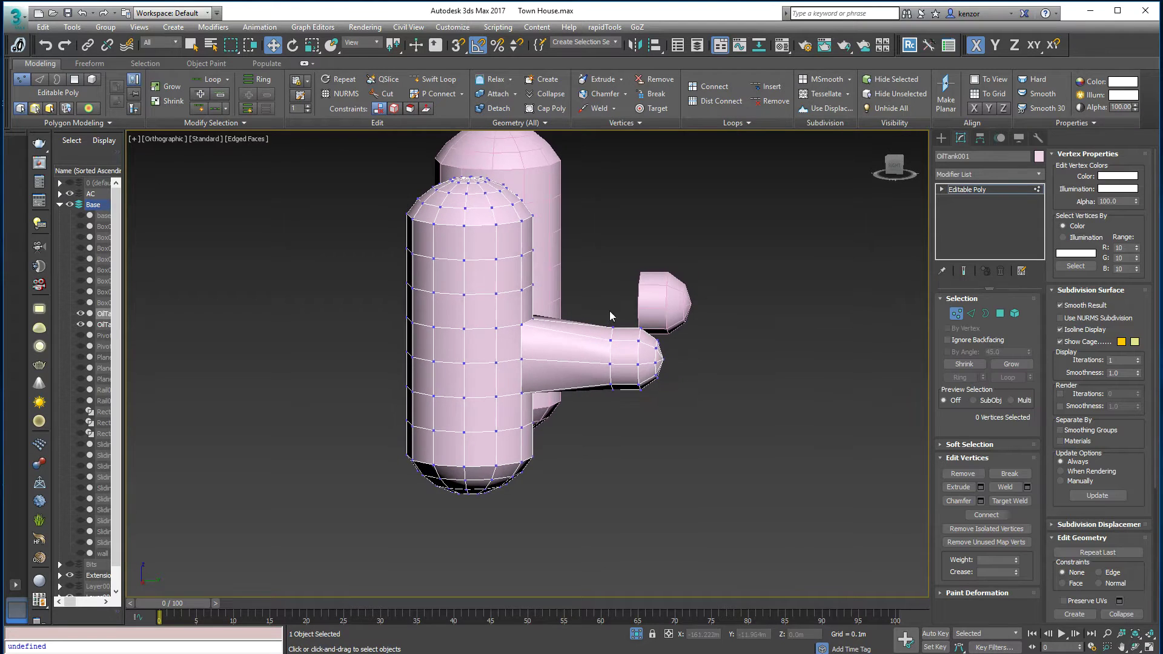
drag(656, 402, 658, 401)
drag(674, 359, 595, 357)
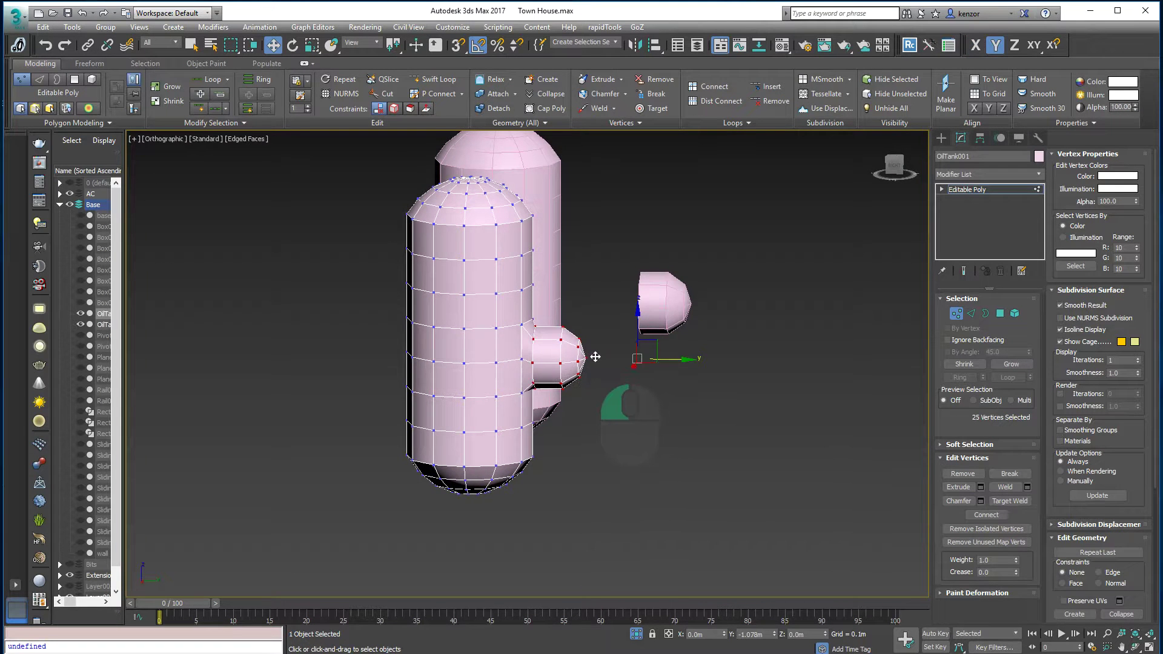
alt+middle_drag(595, 357, 670, 340)
- Select the 17 outer vertices of the cap's domed end and scale them along the Y axis
drag(585, 329, 685, 511)
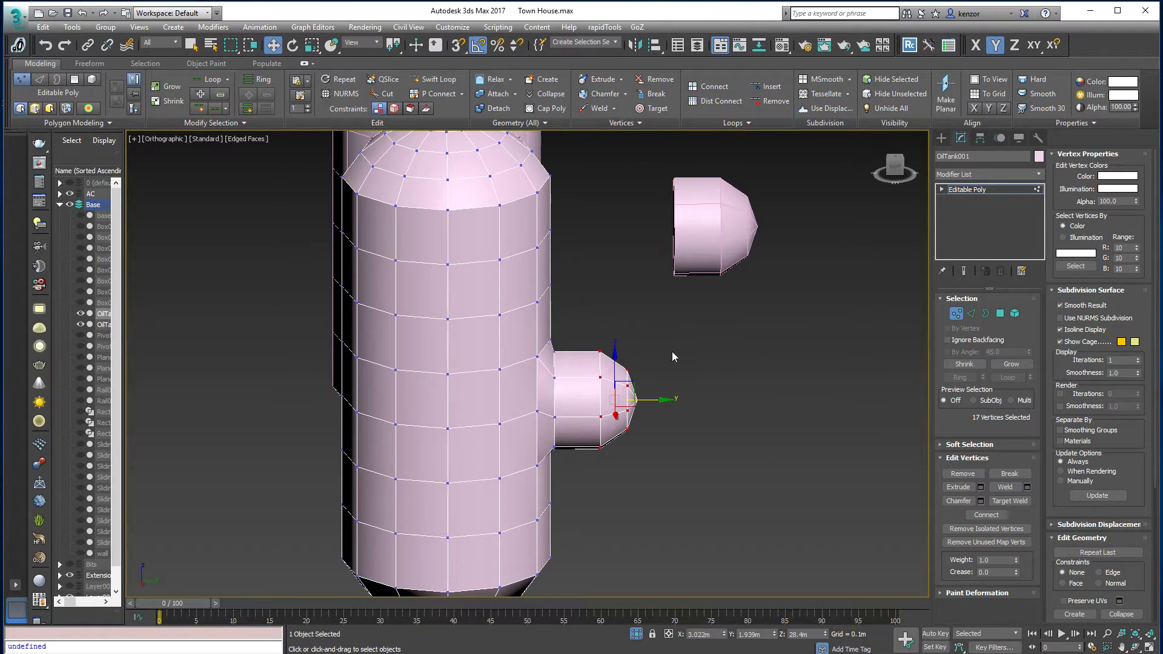
middle_drag(671, 351, 656, 339)
key(r)
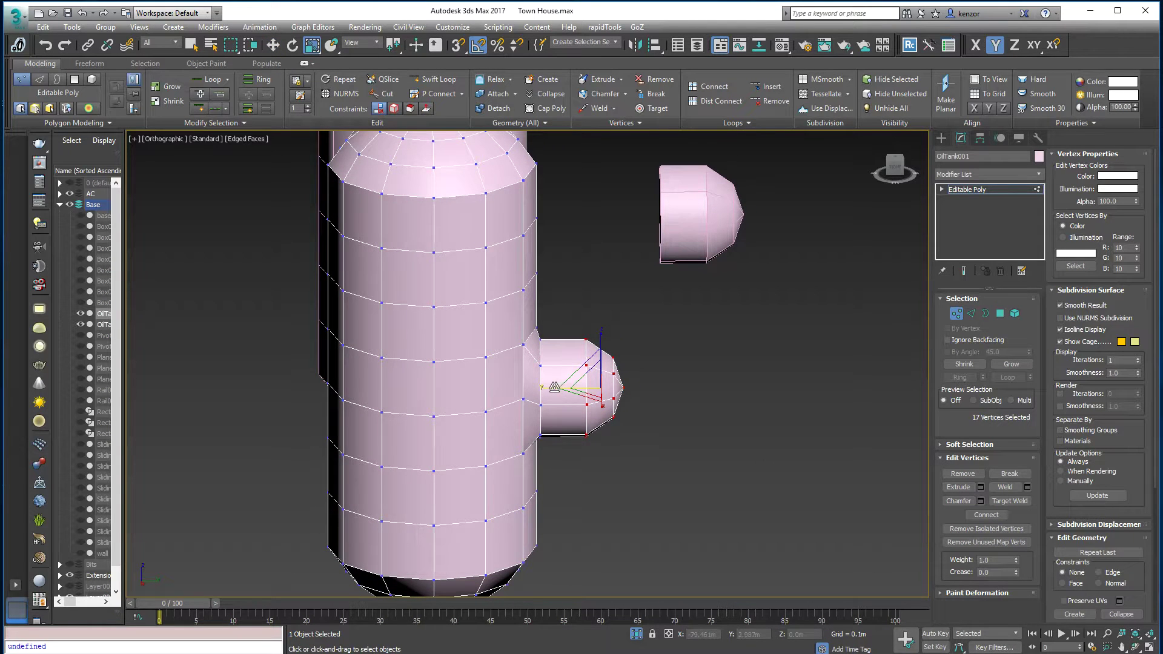
drag(554, 387, 622, 388)
key(w)
- In the Back view, grow the selection to all 25 cap vertices and move them to centre the cap on the tank's polygon grid
alt+middle_drag(622, 387, 584, 290)
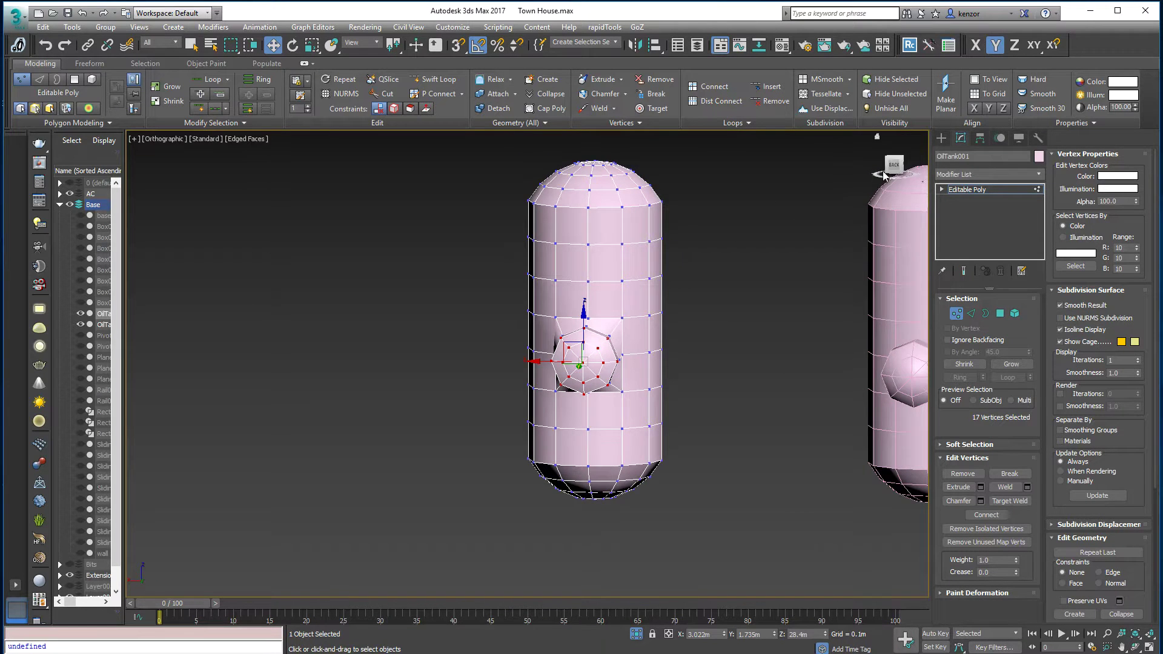
click(893, 167)
scroll(615, 326, up, 3)
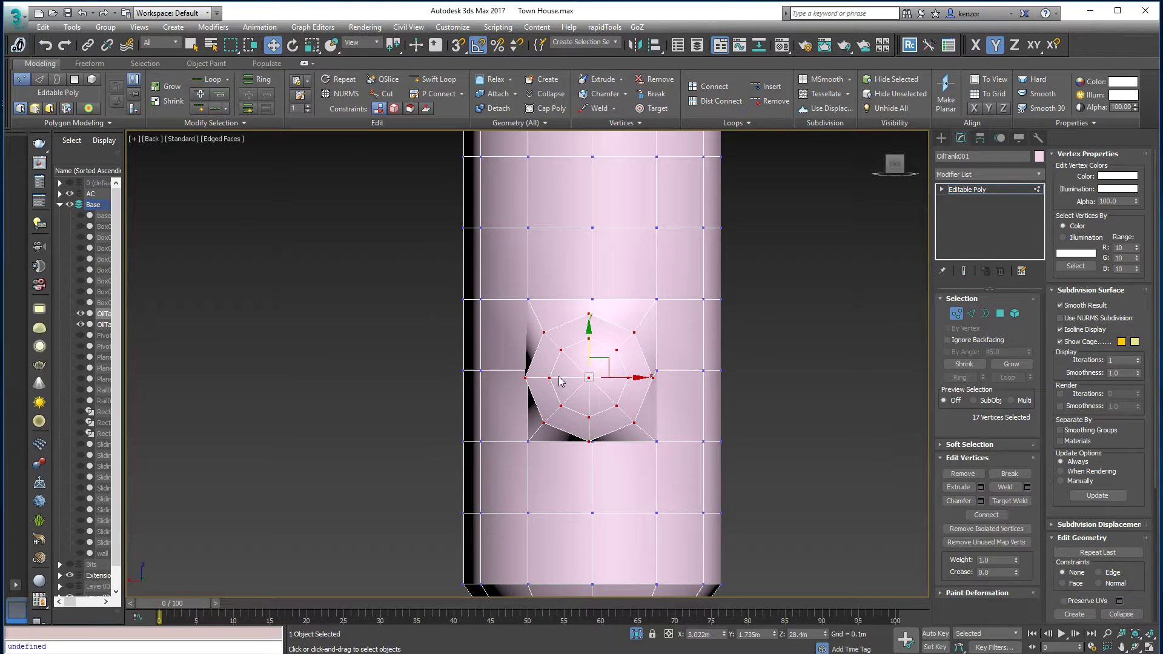
drag(608, 377, 610, 377)
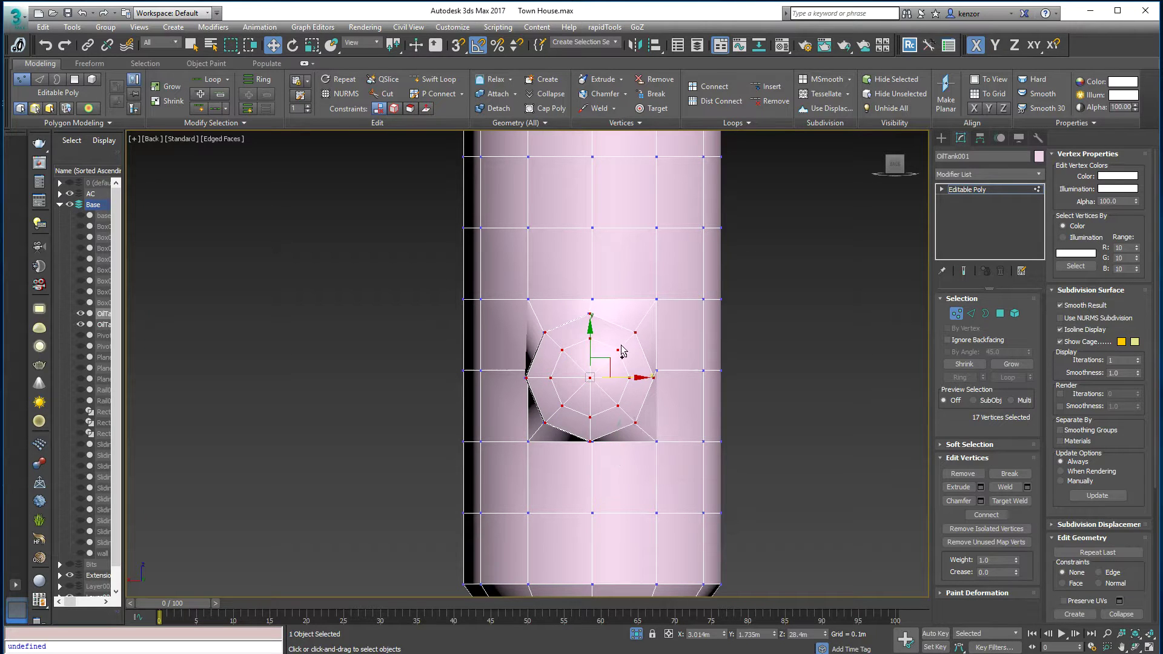
click(187, 90)
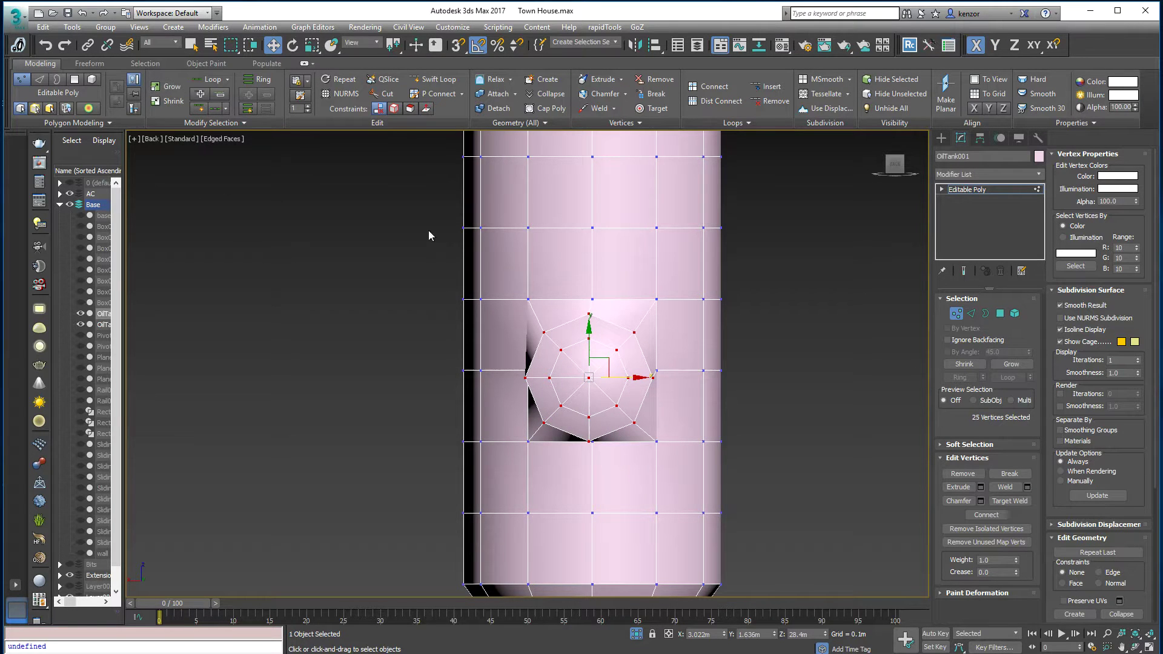
mouse_move(623, 330)
alt+middle_down()
mouse_move(696, 332)
mouse_move(647, 333)
alt+middle_up()
click(895, 173)
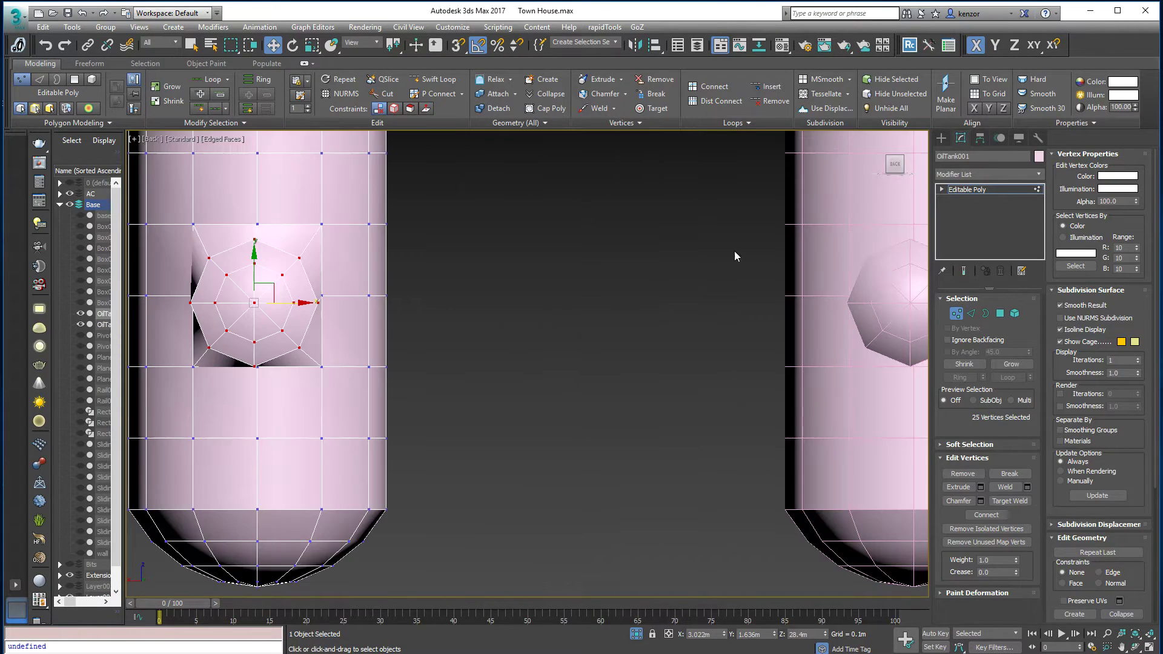
drag(502, 377, 510, 374)
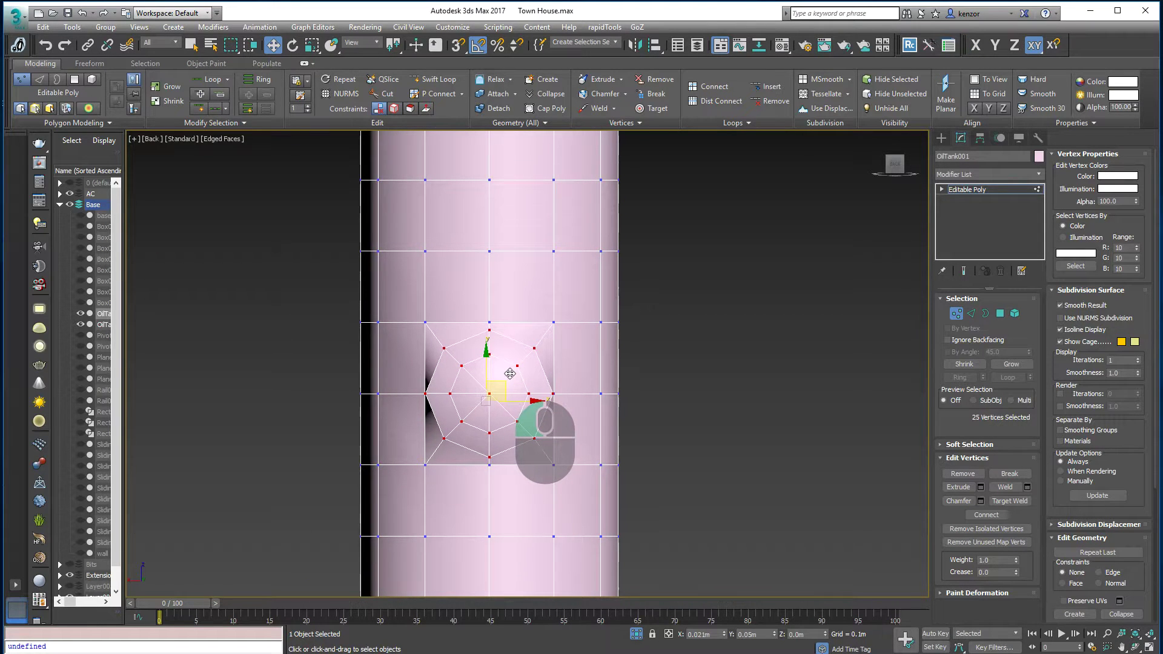
drag(510, 374, 511, 374)
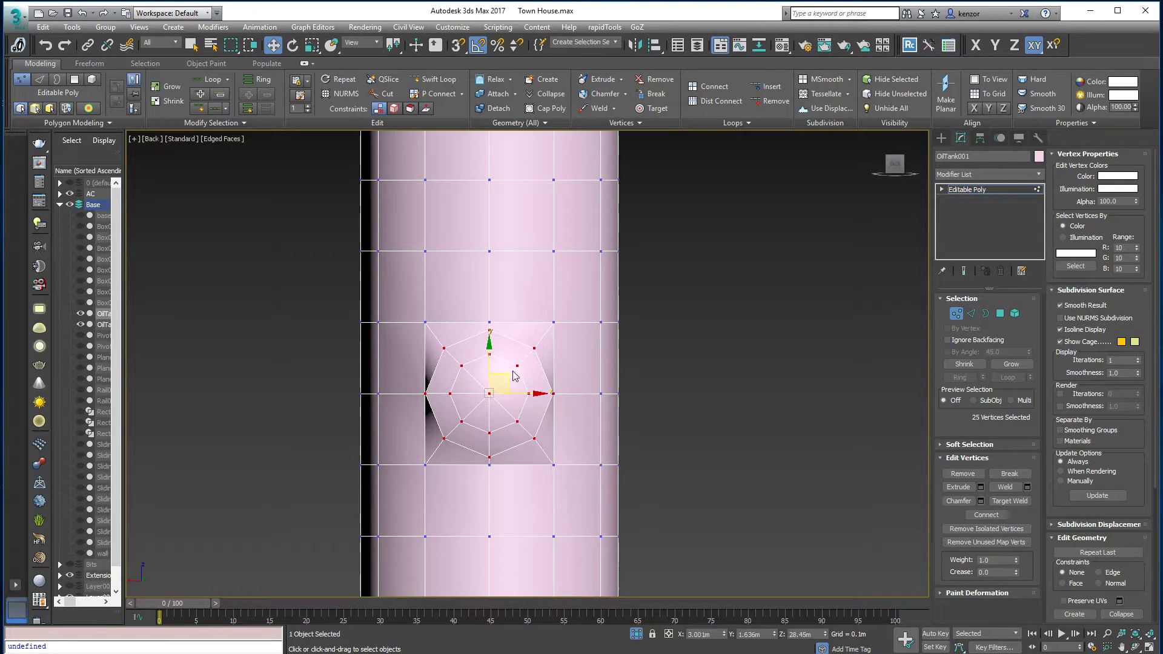
- Finish vertex editing on the first tank and select the second oil tank
alt+middle_drag(515, 378, 639, 369)
scroll(569, 354, down, 3)
alt+middle_drag(550, 353, 568, 345)
alt+middle_drag(597, 258, 929, 307)
click(953, 314)
click(666, 327)
click(588, 347)
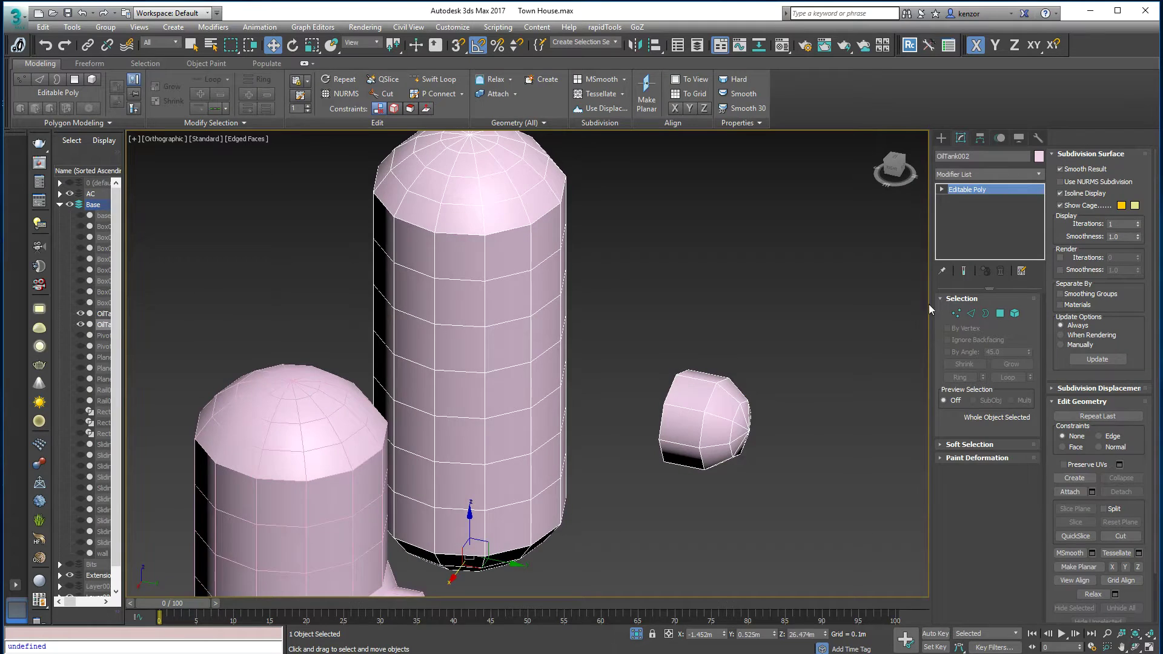
- Delete the small cap's base polygon and the four polygons facing it on the second tank
click(971, 313)
alt+middle_drag(734, 329, 677, 359)
click(1000, 313)
click(669, 386)
ctrl+click(645, 424)
ctrl+click(605, 427)
ctrl+click(605, 481)
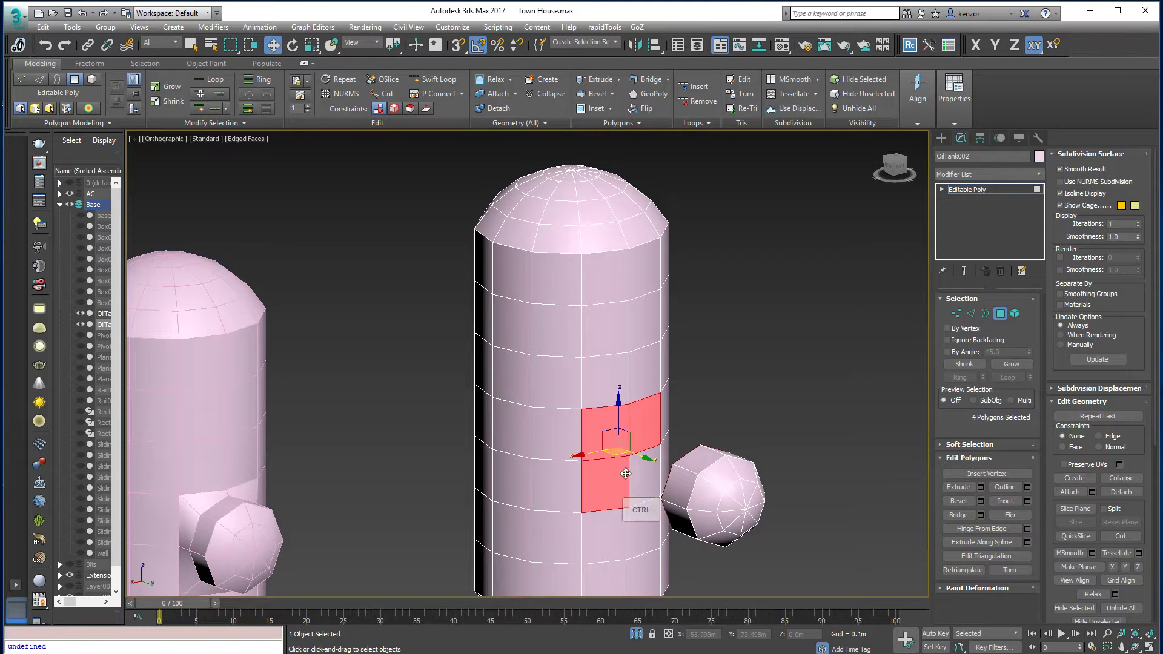
ctrl+click(645, 478)
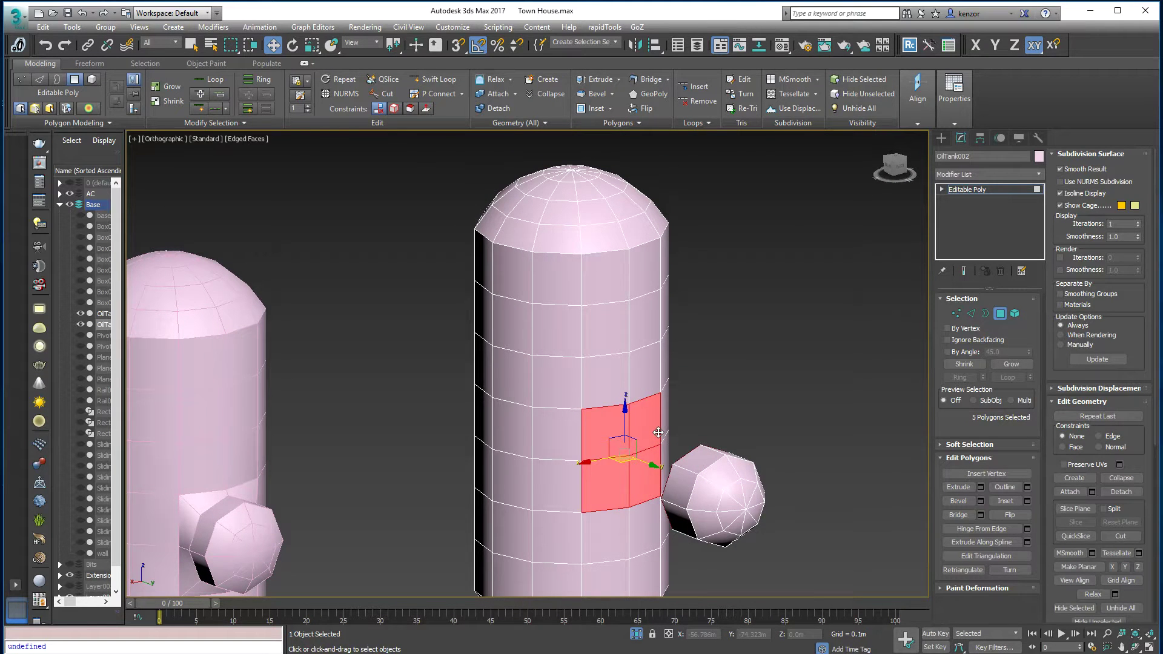
key(ctrl+z)
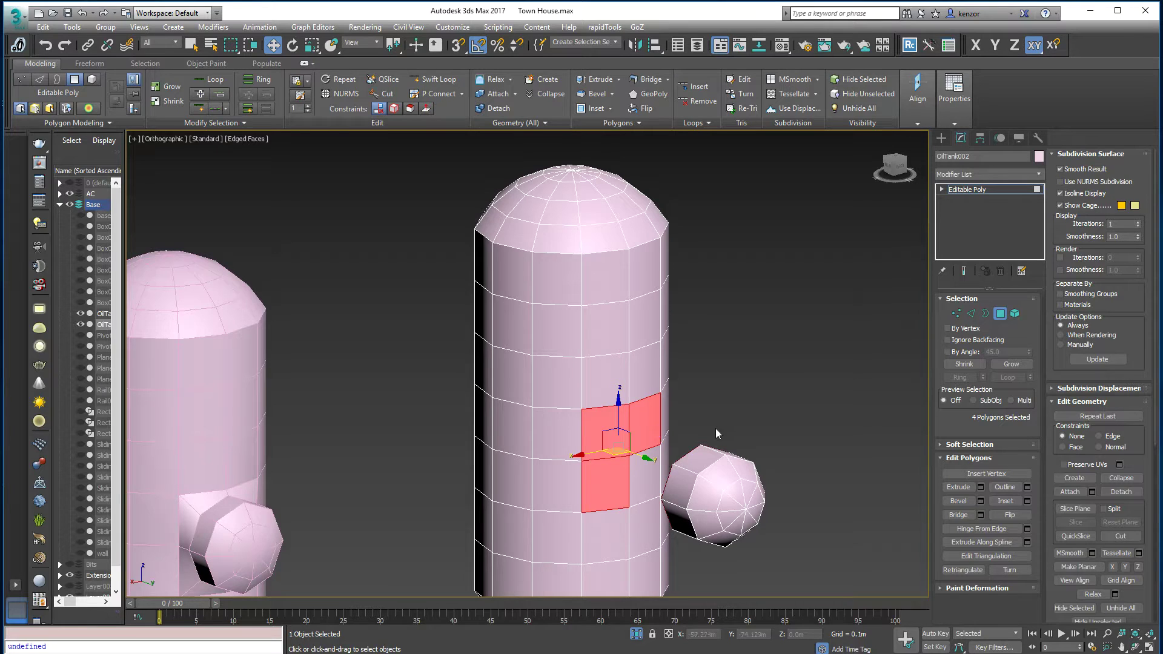
key(Delete)
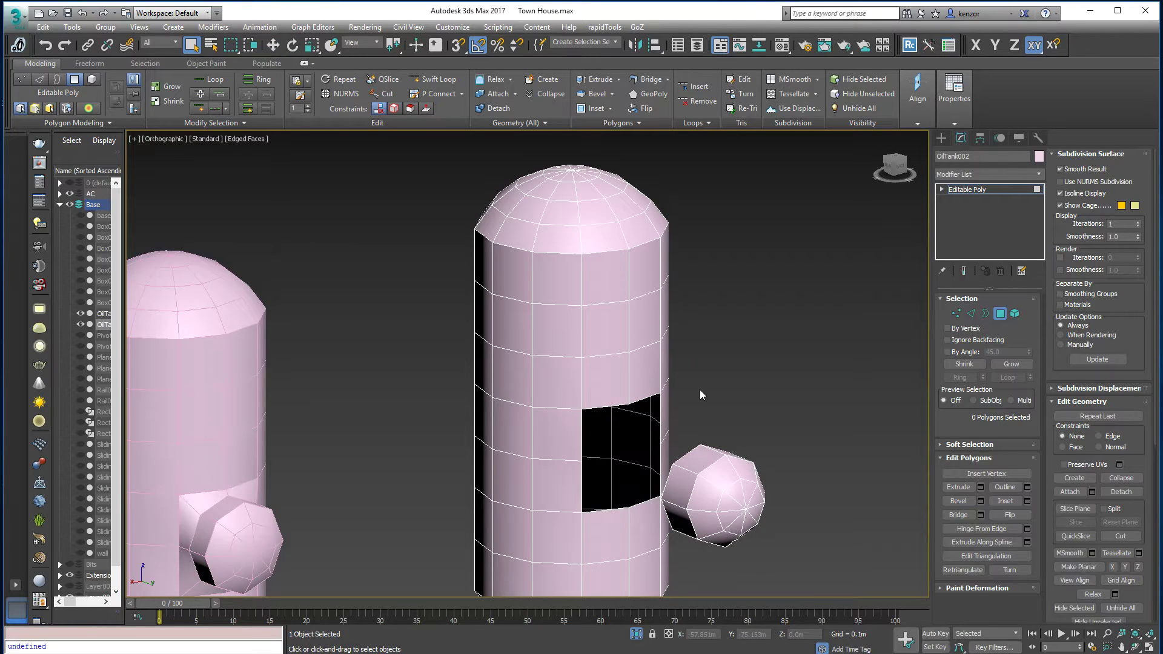
- In the Back view, select the small cap as an element and move it to centre it over the second tank's opening
alt+middle_drag(701, 327, 815, 358)
click(893, 165)
key(5)
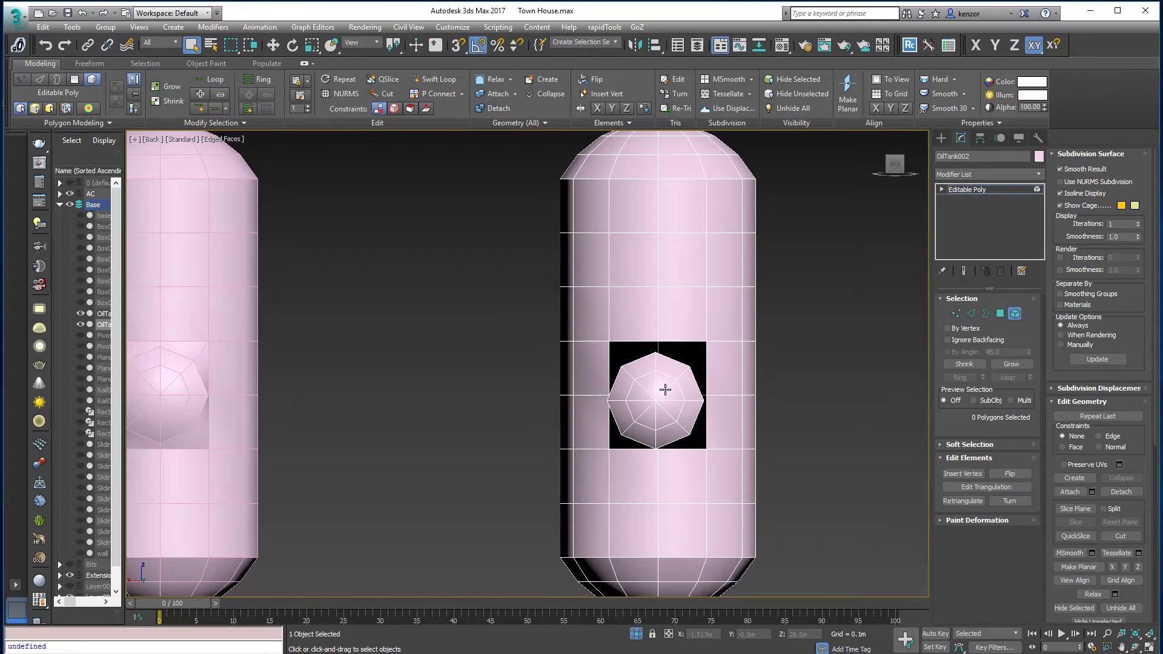
click(666, 388)
key(w)
drag(666, 387, 676, 379)
- Select the border of the second tank's opening and the cap's open border for bridging
alt+middle_drag(676, 379, 626, 332)
click(971, 313)
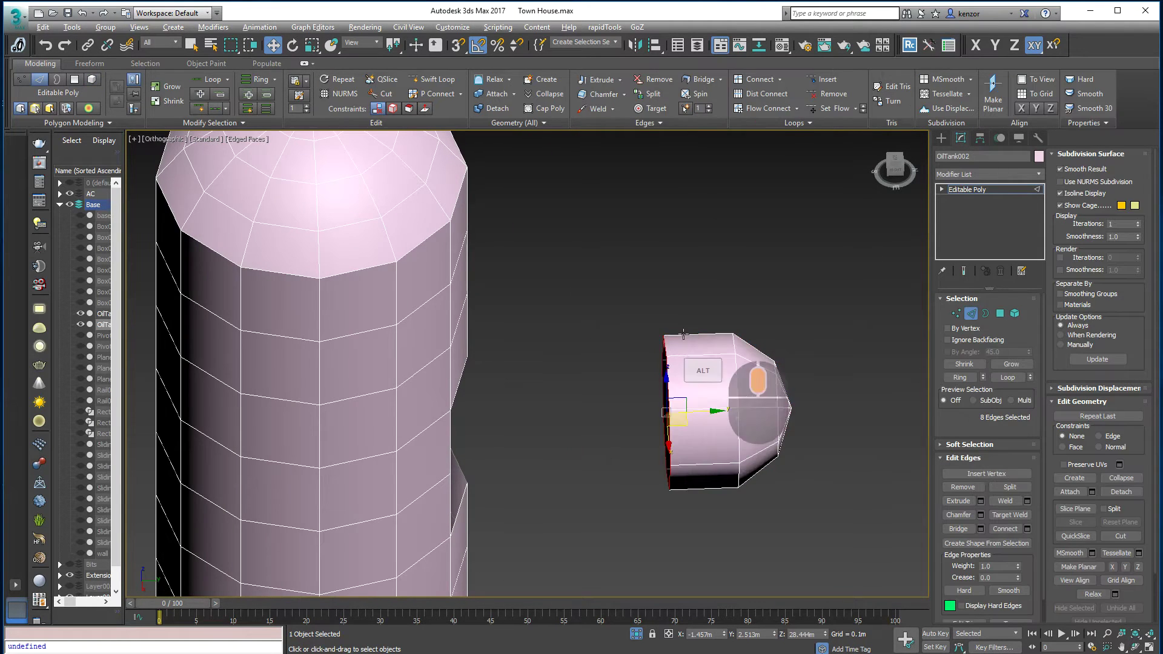
alt+middle_drag(757, 339, 779, 336)
click(985, 313)
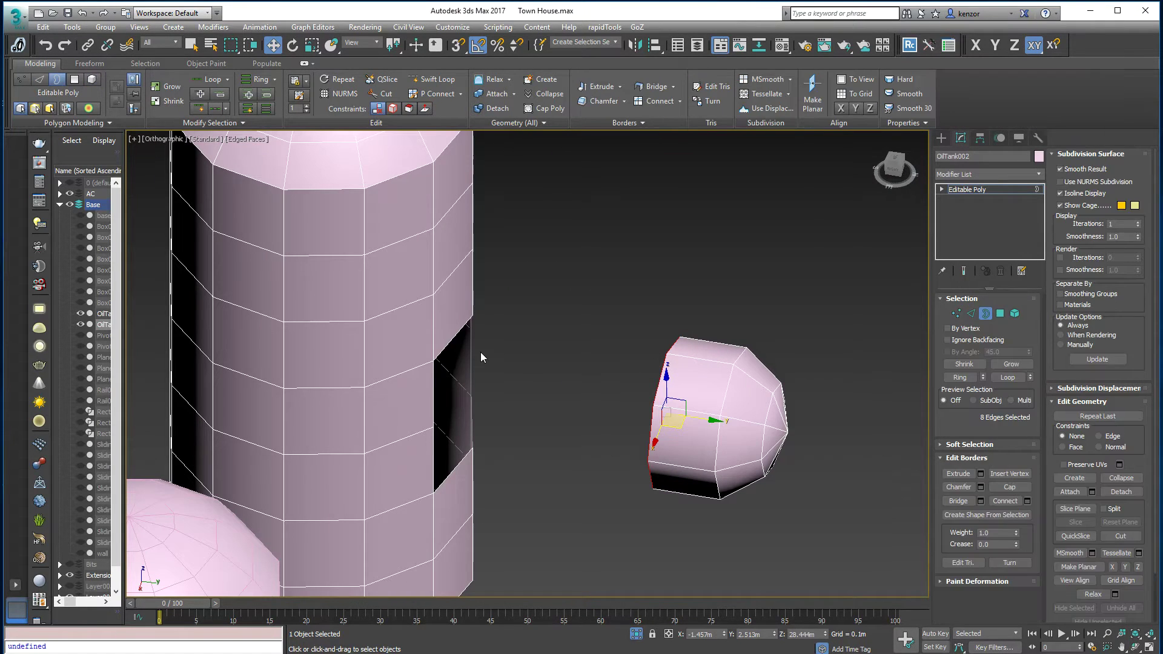
click(454, 332)
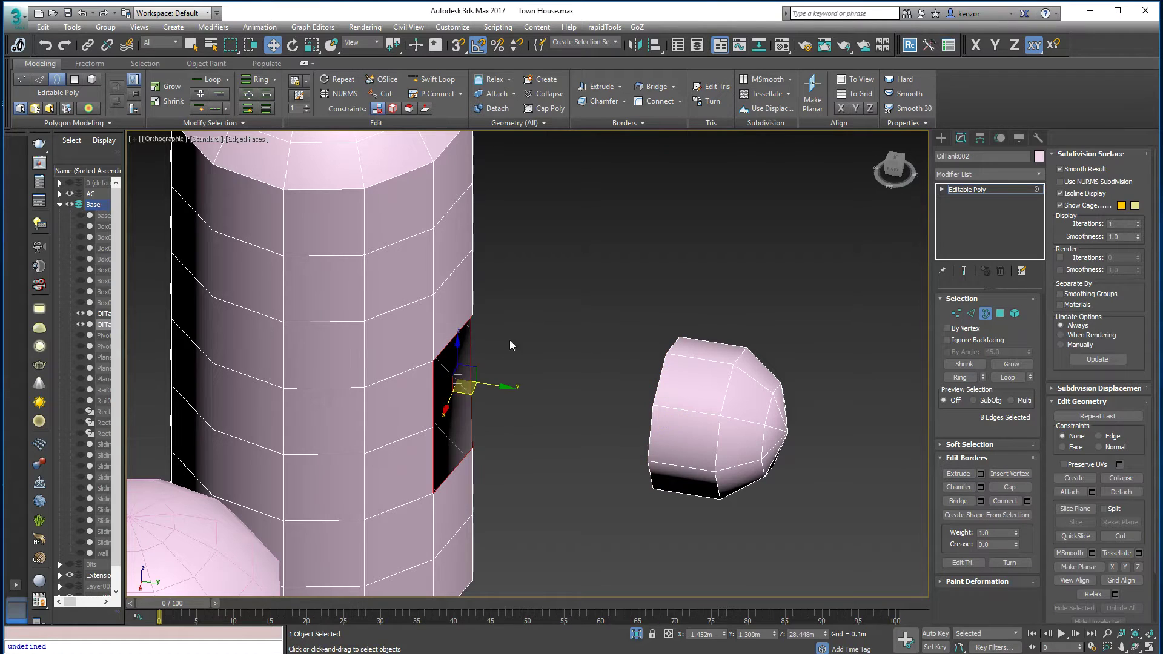
ctrl+click(664, 368)
alt+middle_drag(670, 338, 664, 194)
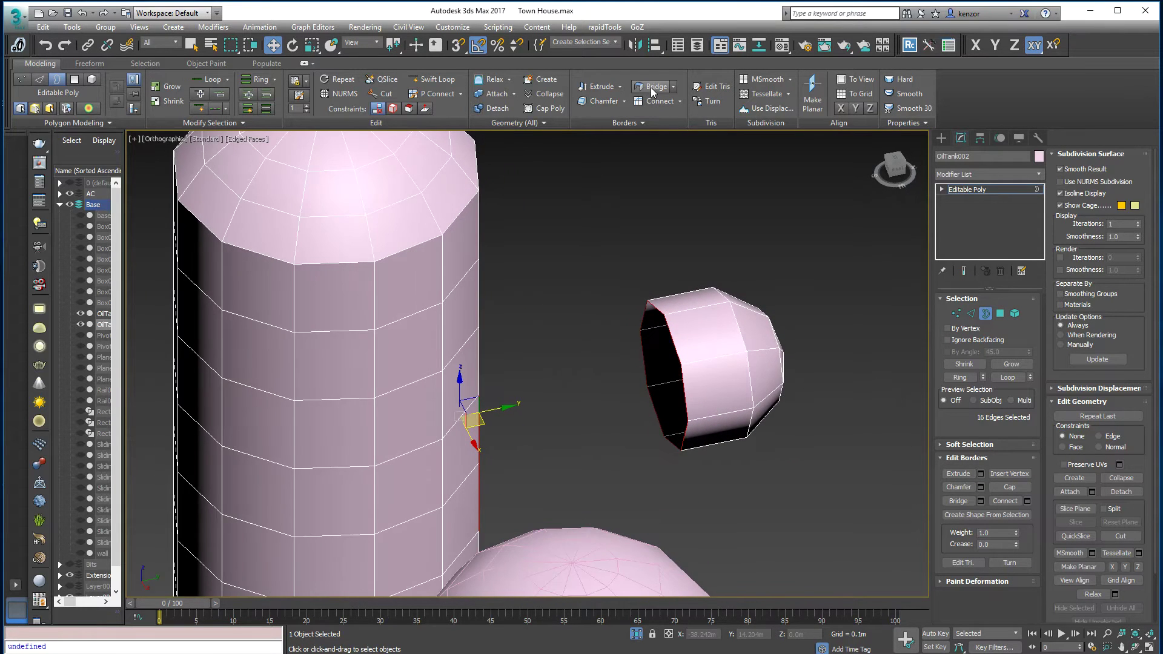
- Switch to edge editing and bridge an upper edge of the second tank's opening to the matching upper edge of the small cap
alt+middle_drag(793, 293, 730, 289)
middle_drag(729, 289, 691, 240)
click(971, 314)
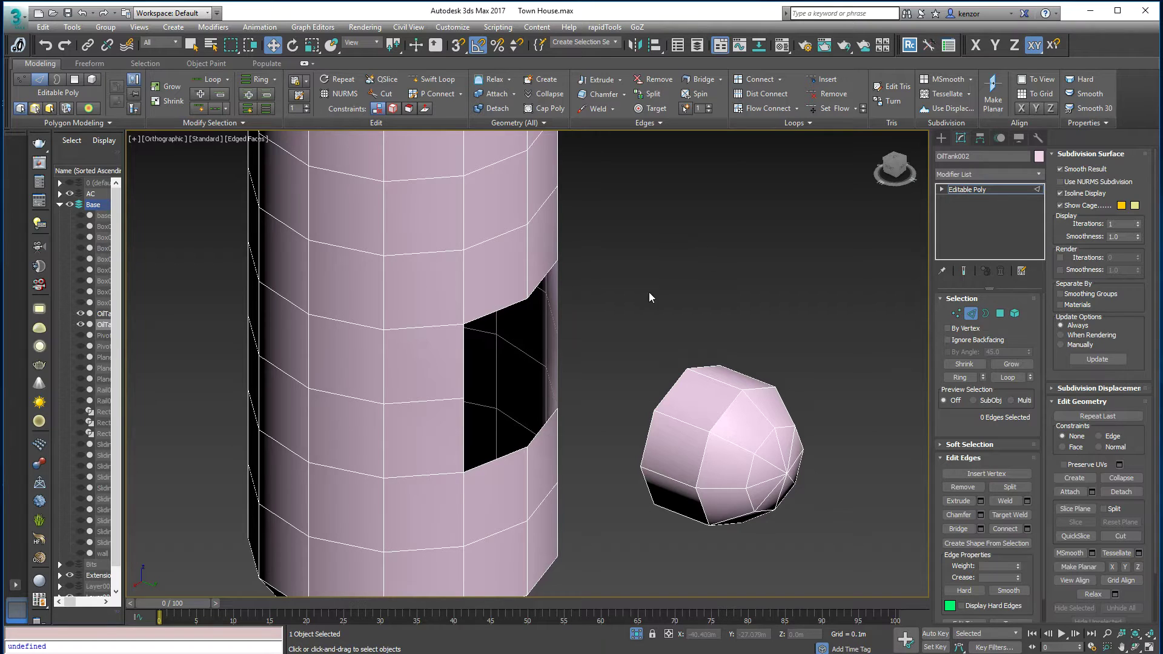
click(500, 310)
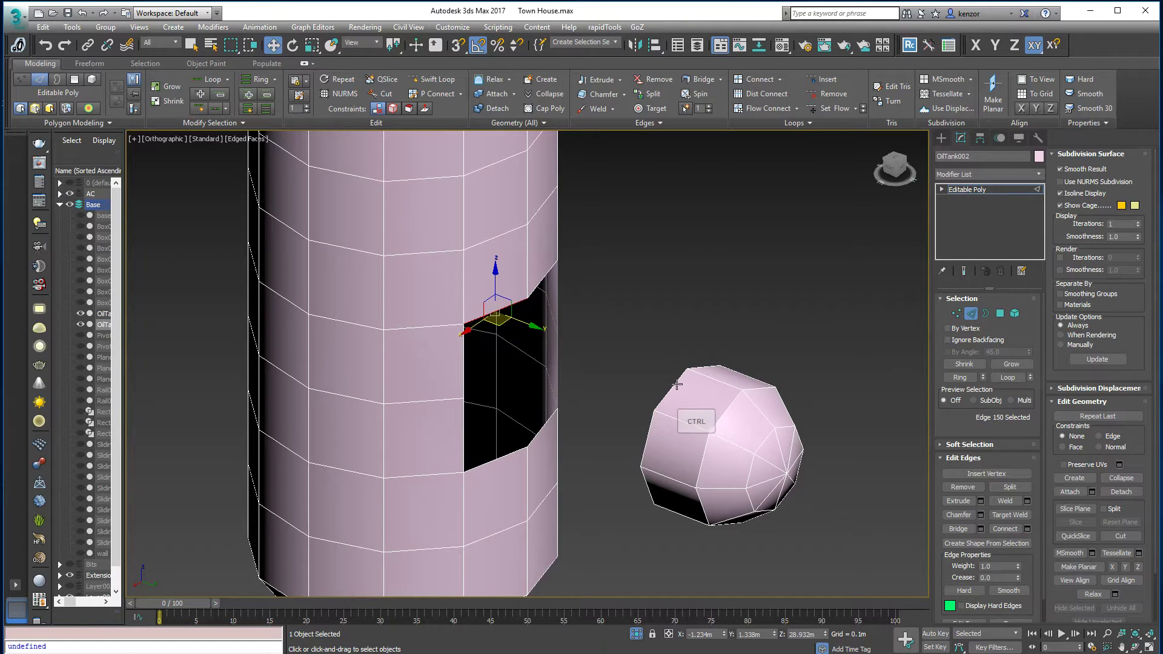
alt+middle_drag(676, 383, 724, 212)
click(700, 80)
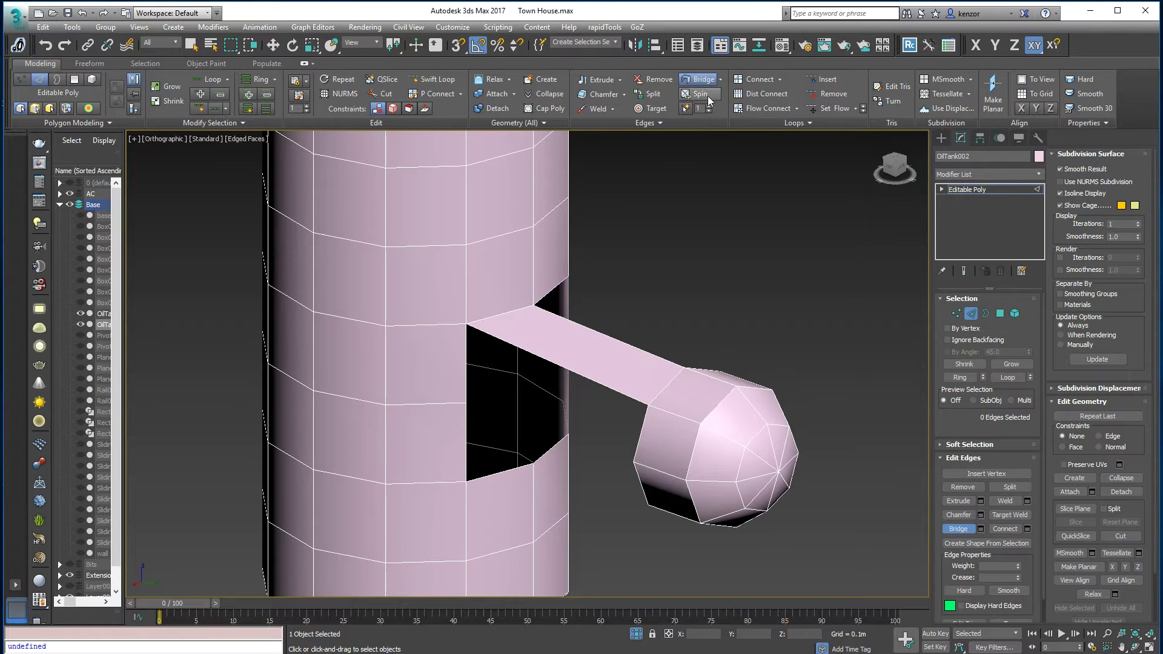
- Bridge the two vertical side edges of the tank's opening to the corresponding side edges of the small cap
alt+middle_drag(497, 352, 493, 354)
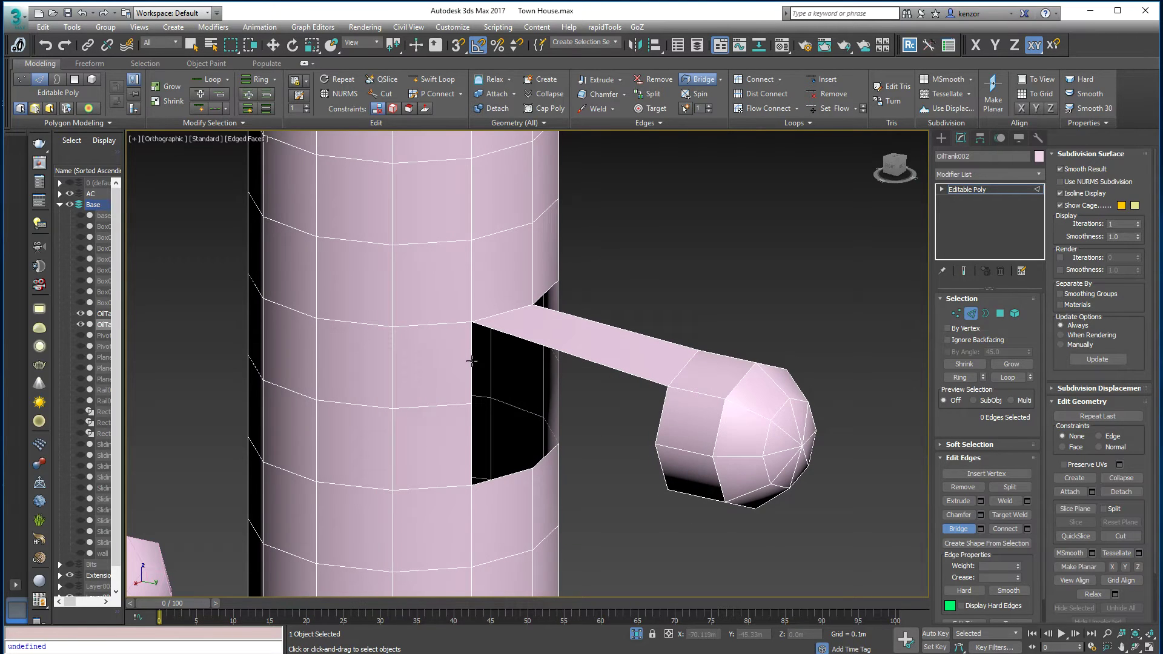
click(471, 361)
click(471, 361)
click(663, 413)
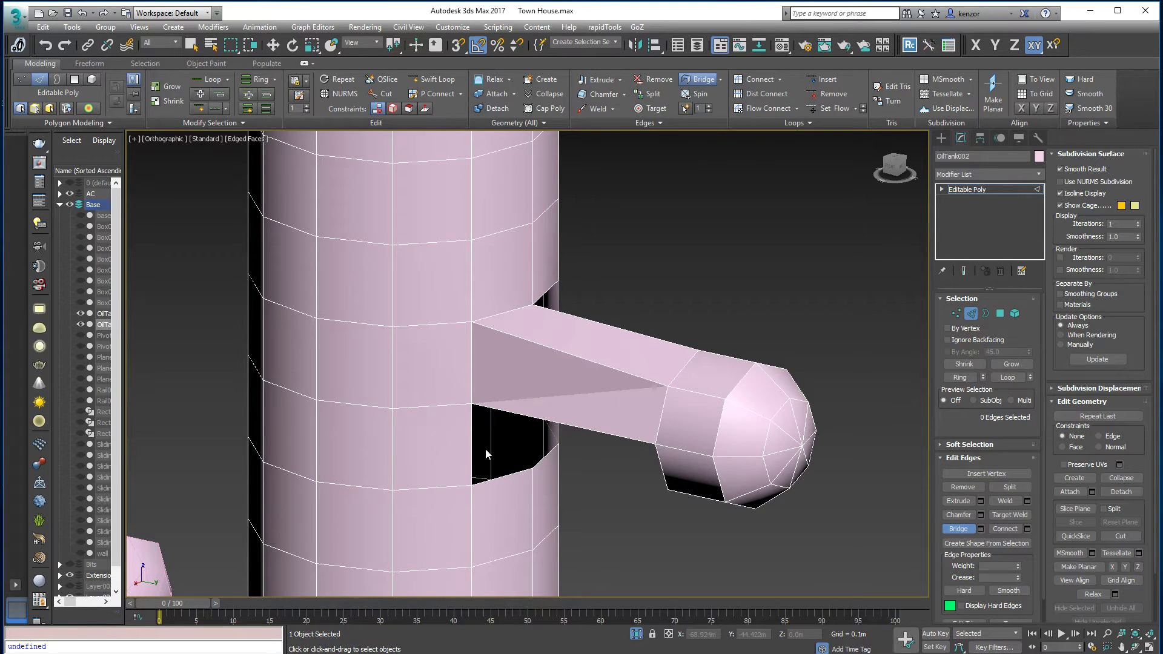
click(475, 451)
click(660, 460)
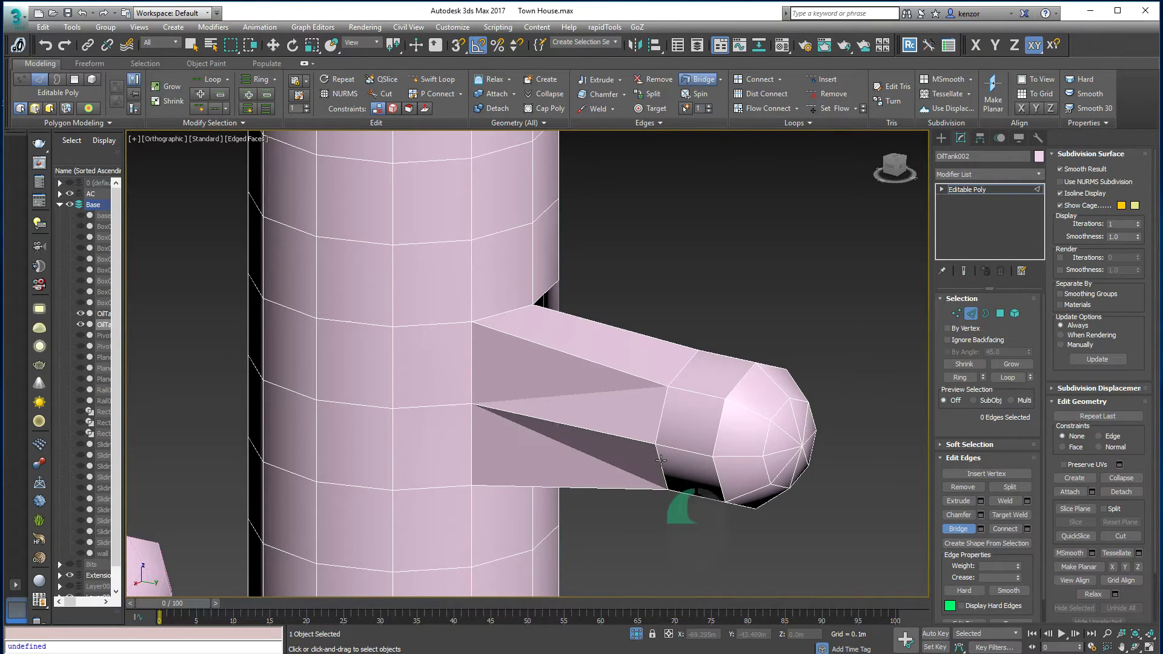
- Bridge the adjoining lower edge of the tank's opening to the matching bottom edge of the small cap
alt+middle_drag(643, 330, 560, 231)
click(520, 432)
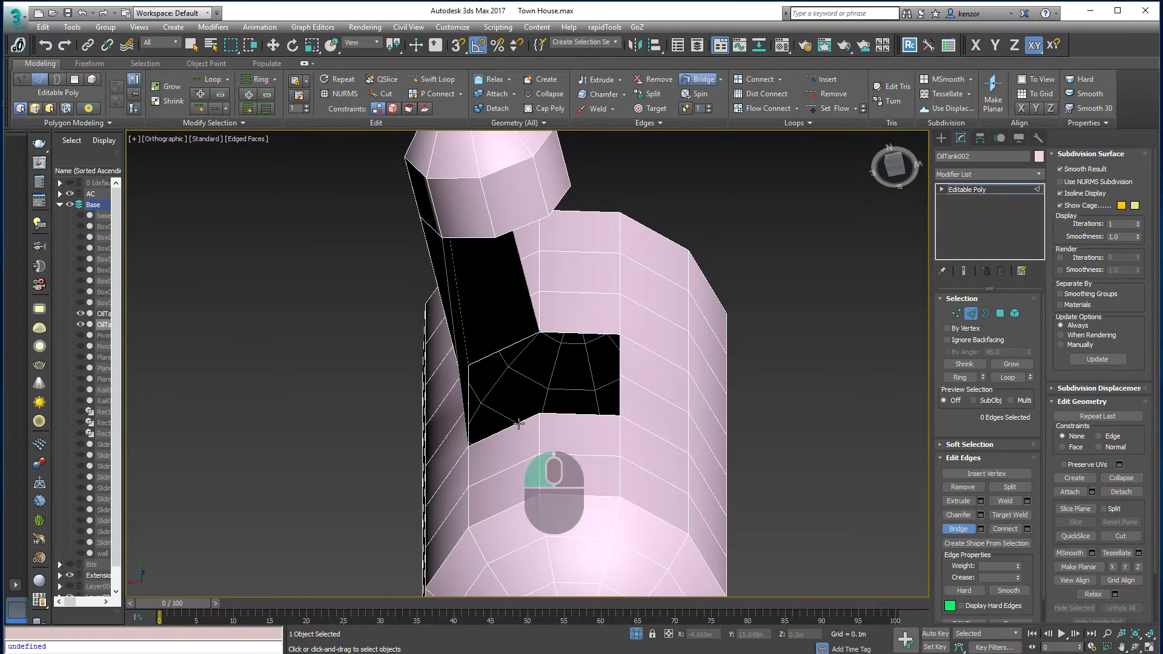
click(473, 237)
alt+middle_drag(475, 239, 506, 451)
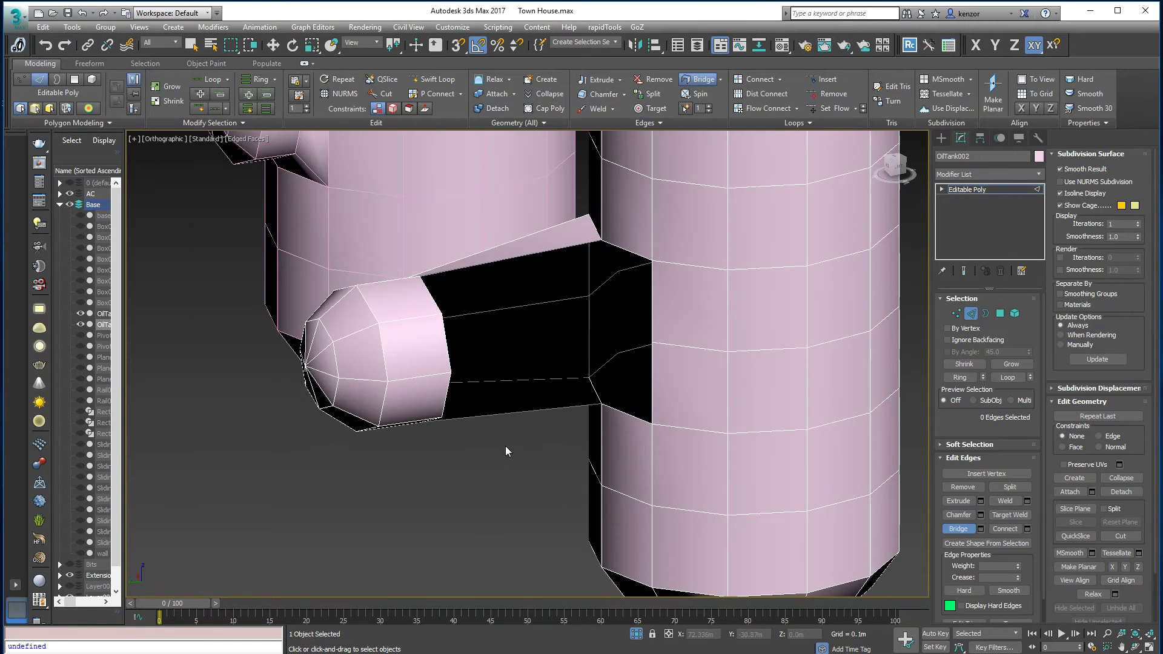
- Select the border of the remaining gap between tank and cap, try bridging it, and return to edge editing
click(985, 313)
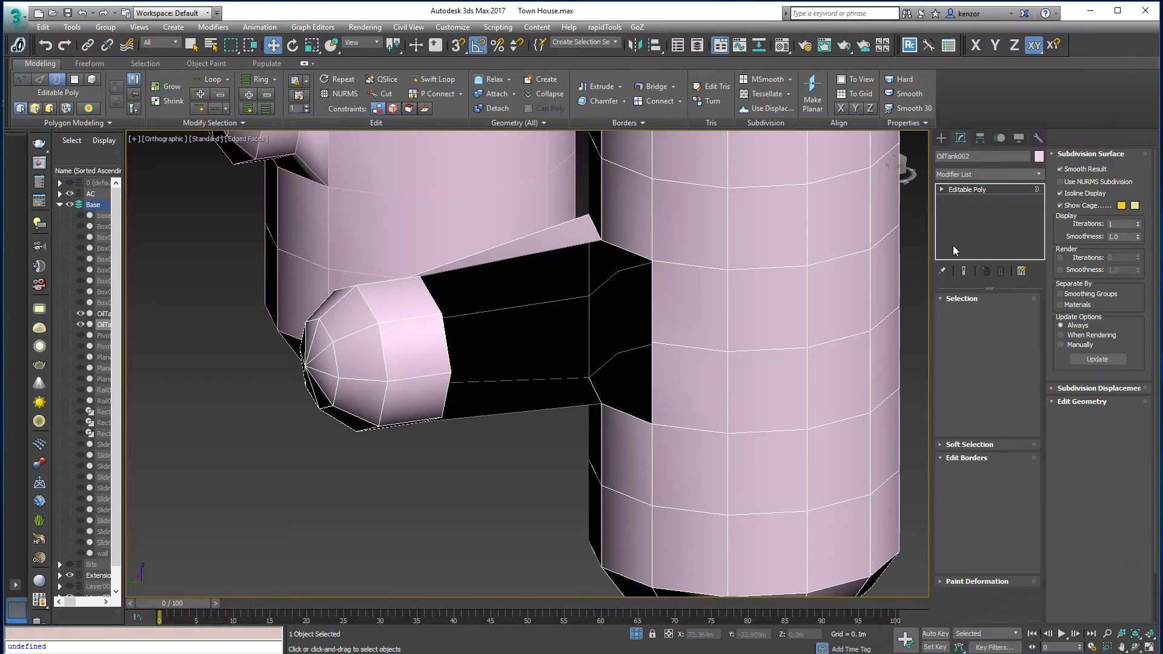
click(639, 265)
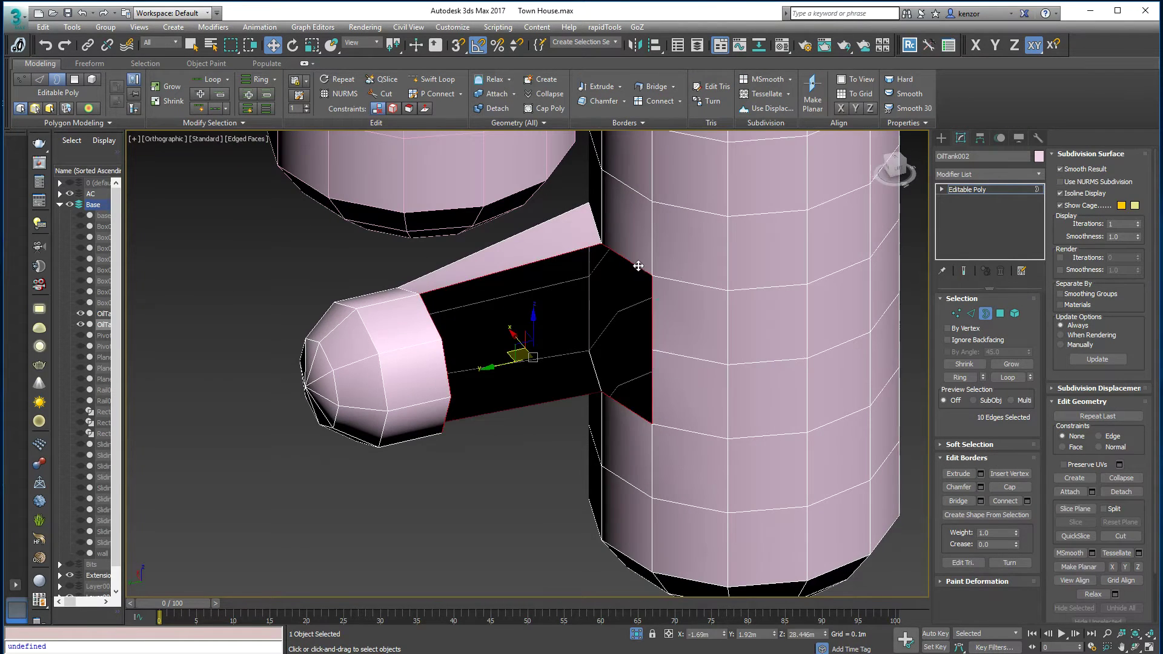
alt+middle_drag(639, 265, 917, 293)
click(651, 89)
click(971, 313)
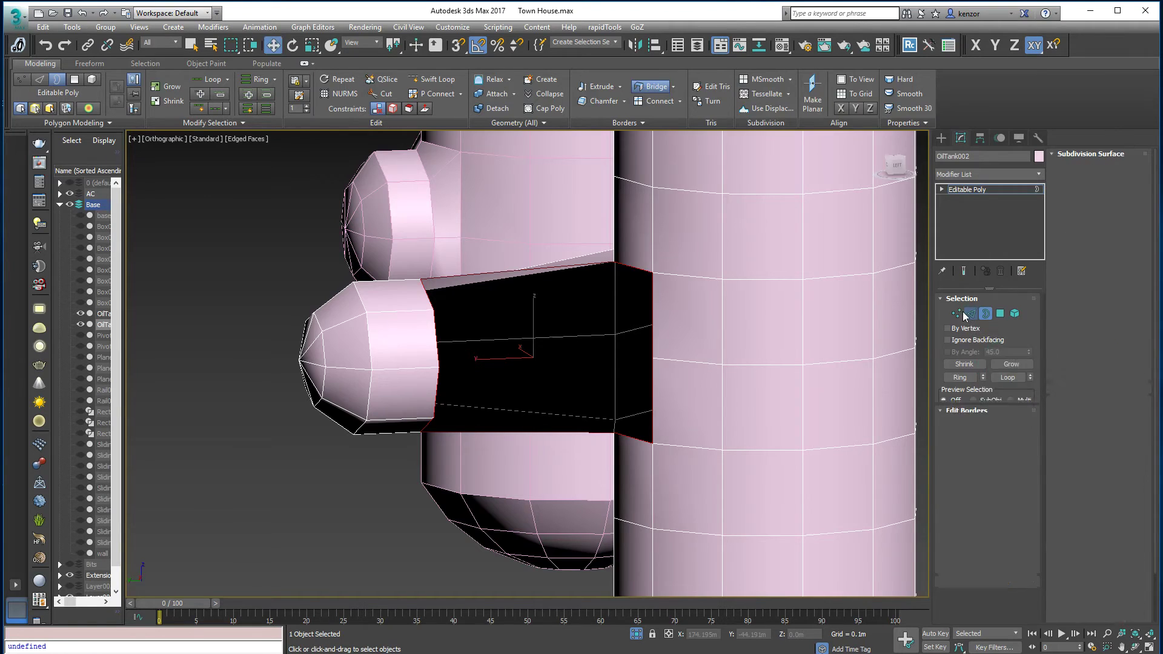
- Deselect the two long connecting edges of the gap and bridge the remaining selected edges between the tank and the cap
alt+middle_drag(528, 230, 500, 256)
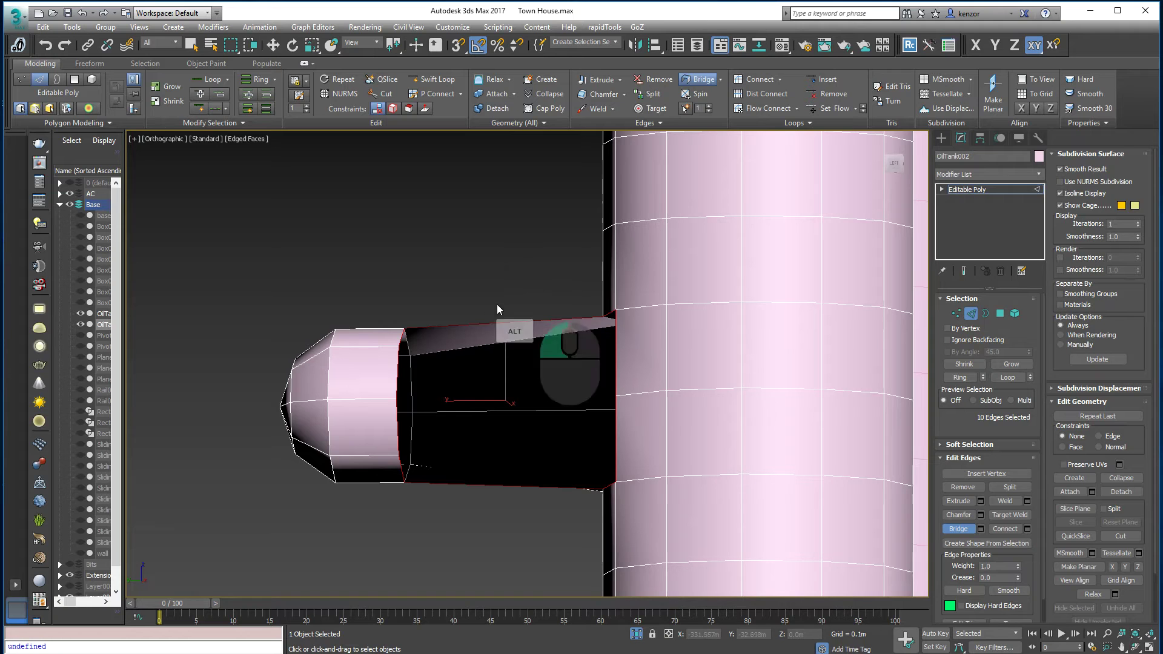
alt+right_click(504, 279)
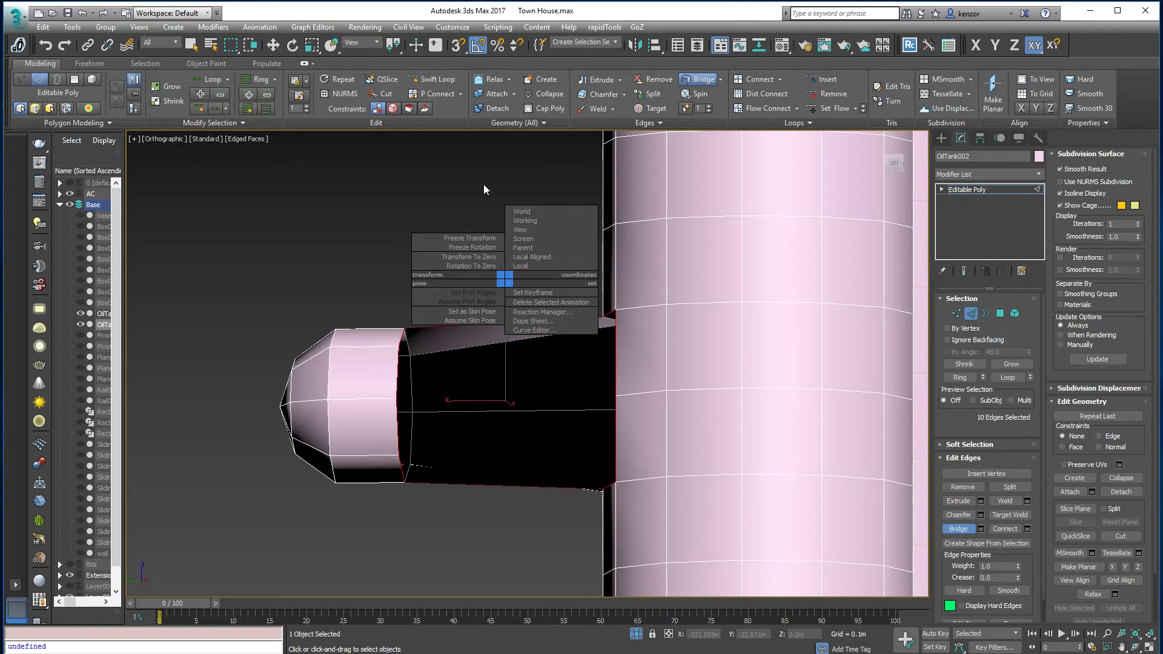
middle_drag(482, 181, 479, 191)
key(w)
middle_drag(493, 247, 496, 218)
alt+drag(498, 223, 513, 472)
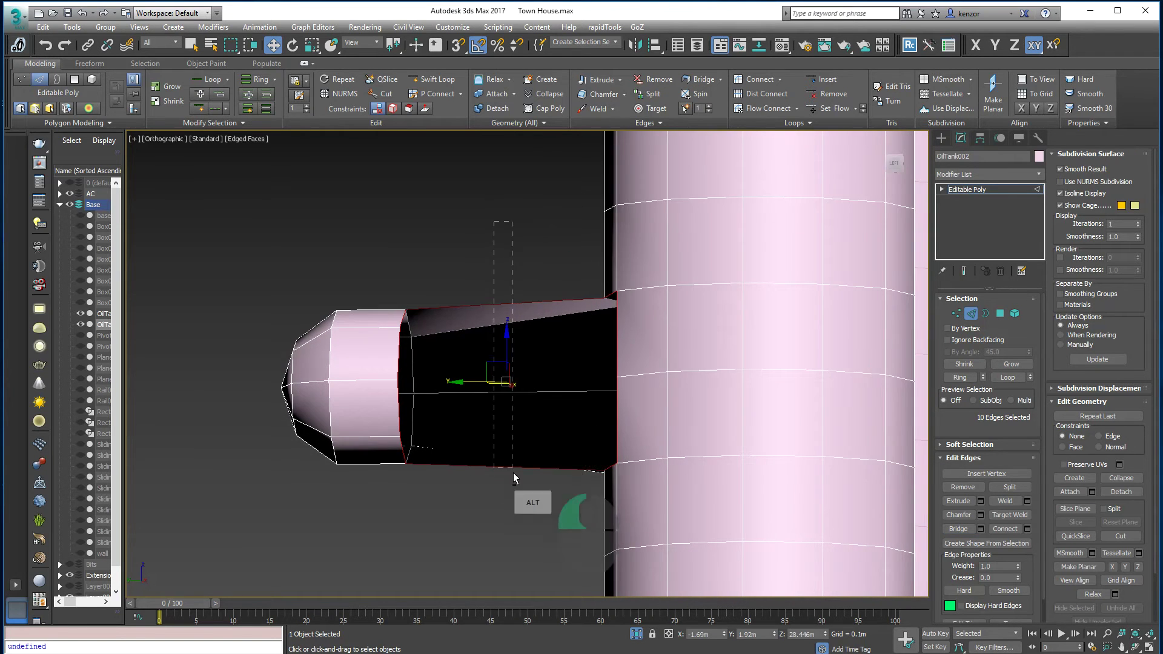
alt+middle_drag(505, 238, 564, 250)
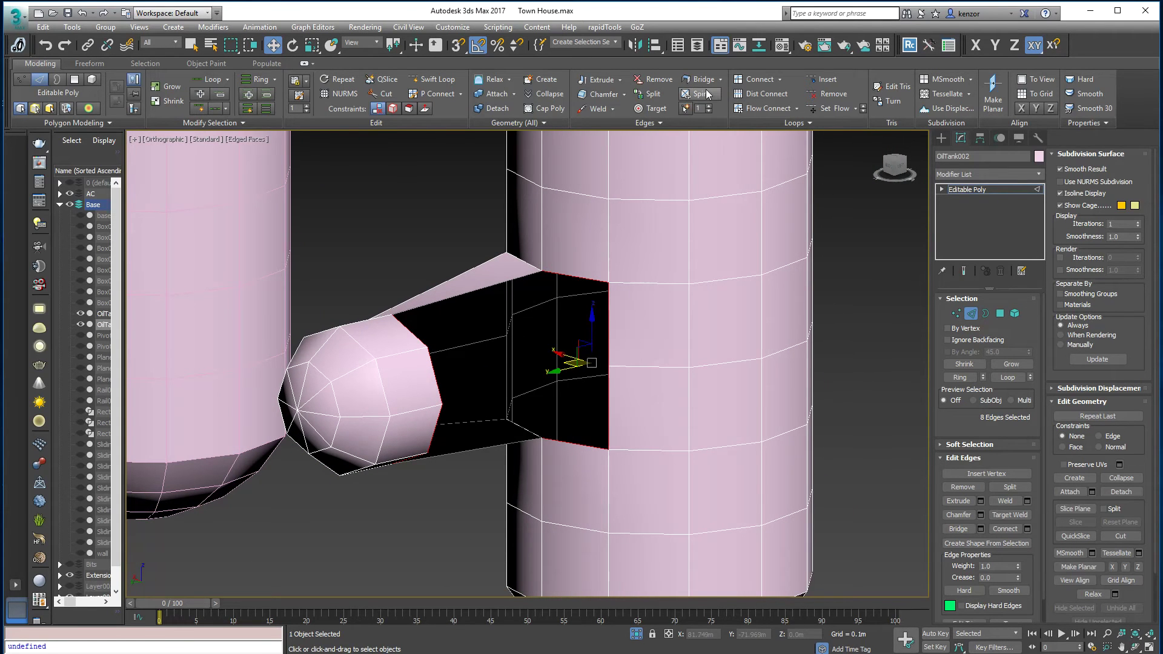
- Select the eight vertices around the small cap's base and move them about 1.05 m along Y toward the second tank
alt+middle_drag(460, 315, 591, 245)
click(955, 313)
drag(623, 378, 624, 379)
alt+middle_drag(627, 348, 637, 396)
drag(651, 310, 577, 315)
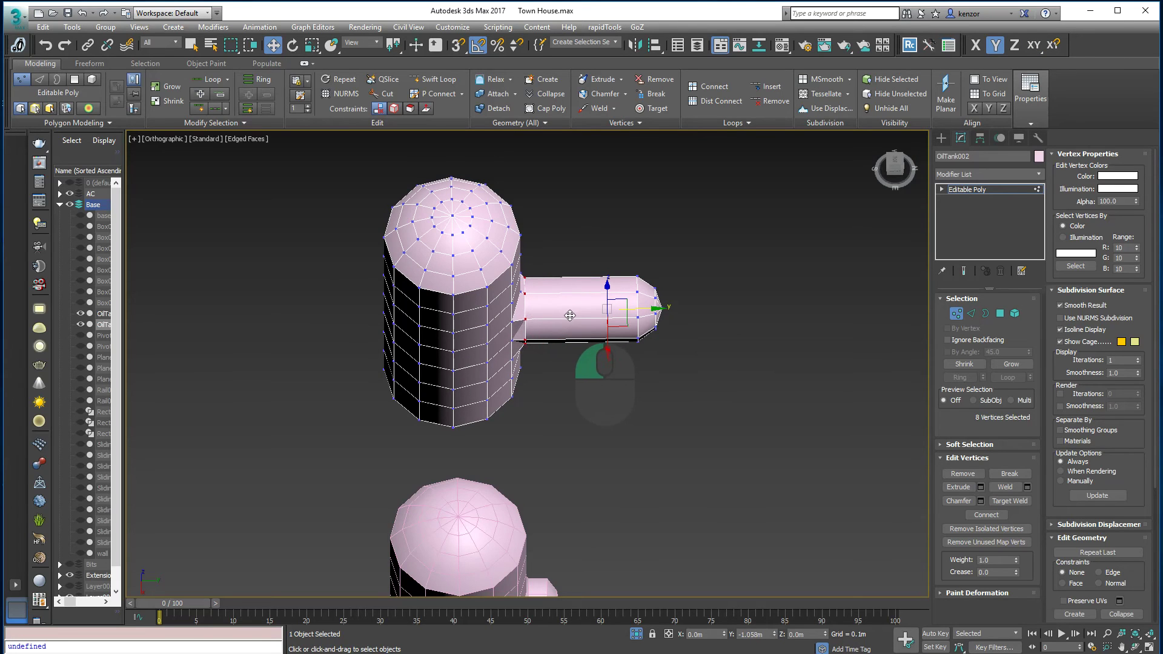
- Select the small cap's remaining end vertices and move them about 1.03 m along Y toward the second tank
drag(606, 238, 715, 414)
drag(682, 306, 603, 306)
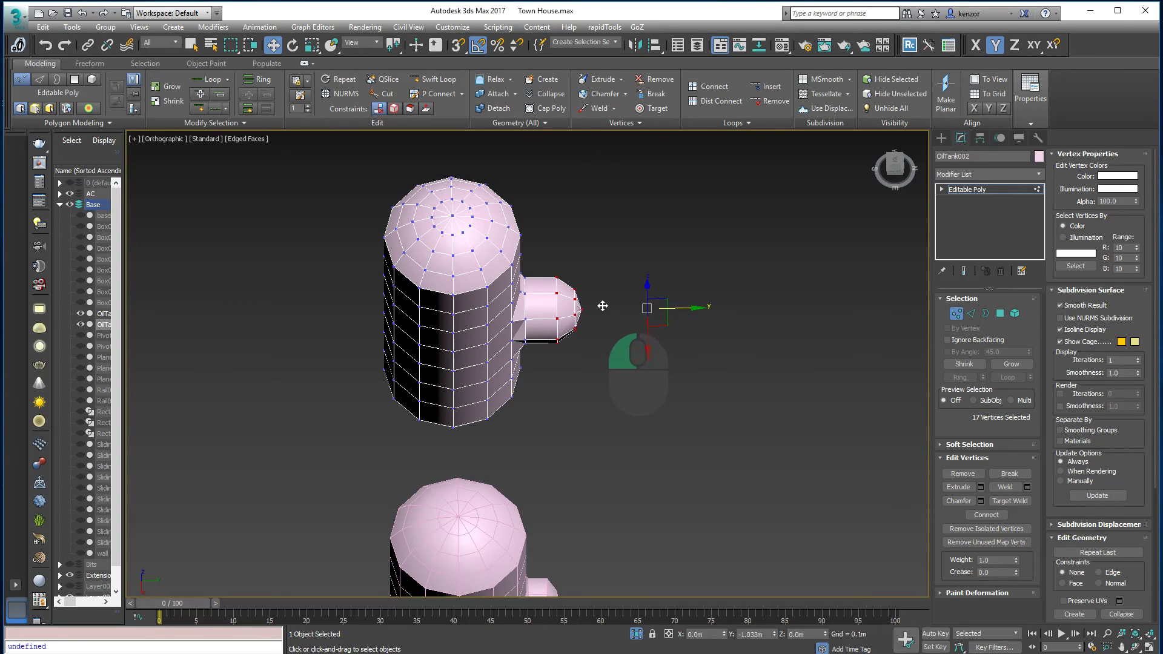
mouse_move(602, 305)
alt+middle_down()
mouse_move(596, 256)
mouse_move(619, 284)
mouse_move(609, 284)
alt+middle_up()
scroll(575, 257, down, 5)
middle_drag(483, 236, 579, 317)
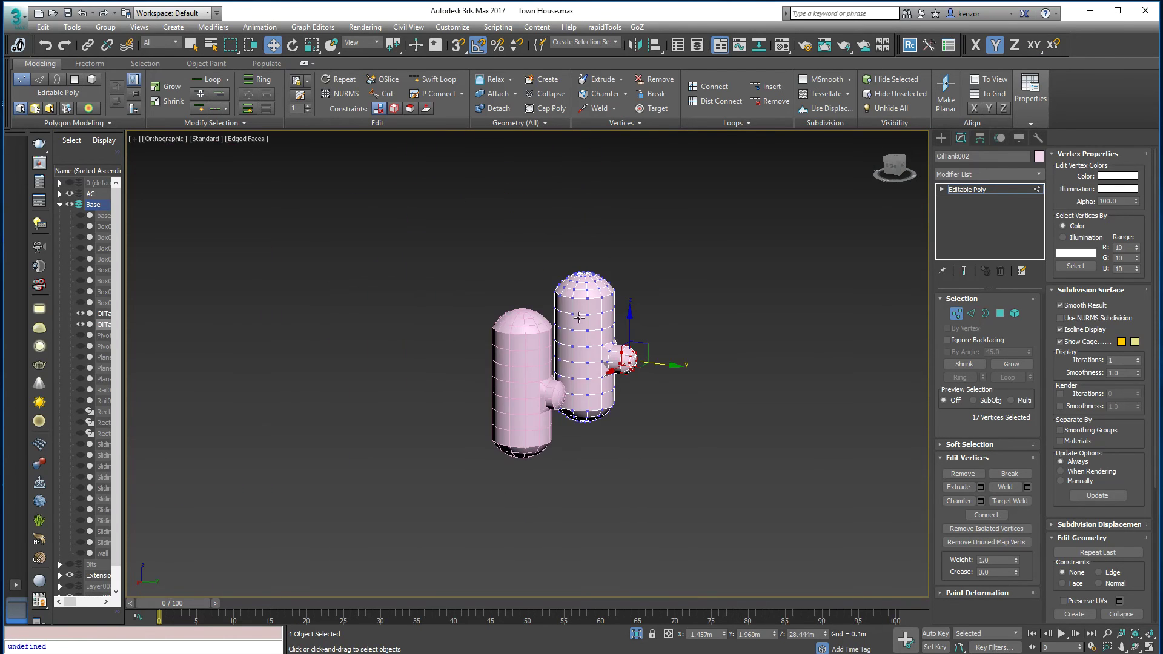